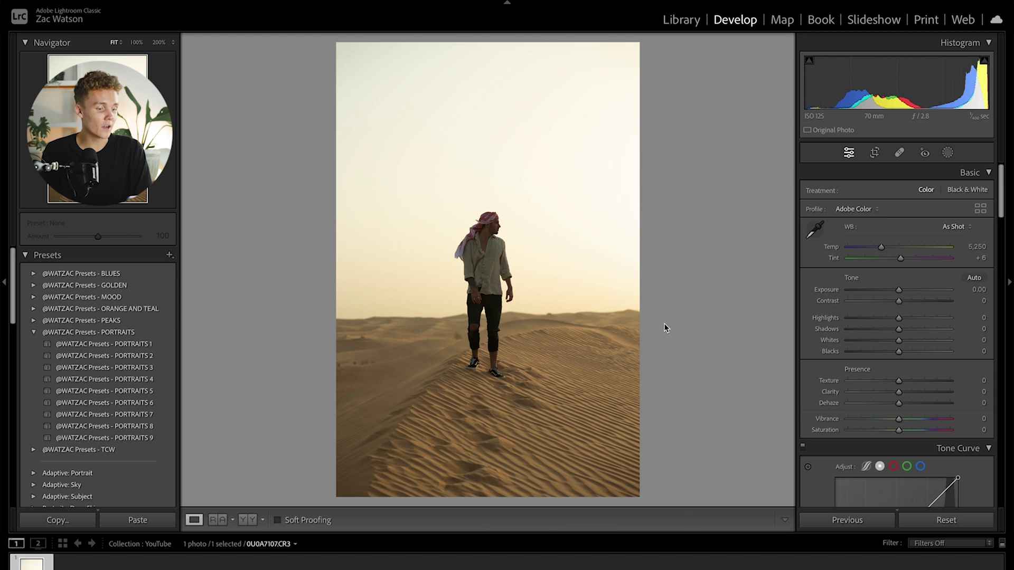
- Set Shadows +15, Contrast +18, Blacks −14 and Clarity −11 in the Basic panel
{"action": "left_click", "coordinate": [498, 238]}
{"action": "left_click_drag", "start_coordinate": [498, 238], "coordinate": [543, 261]}
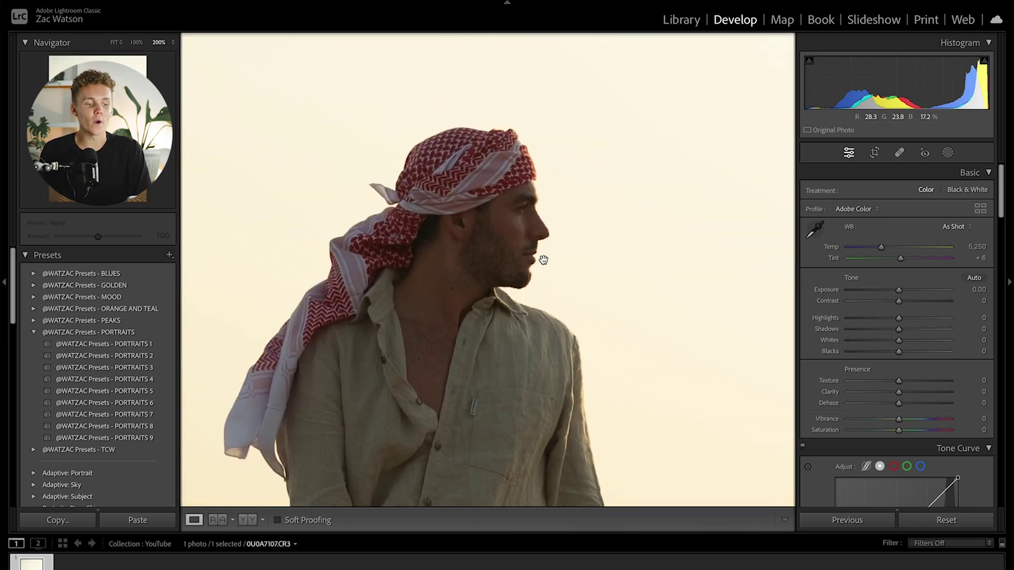
{"action": "left_click", "coordinate": [545, 260]}
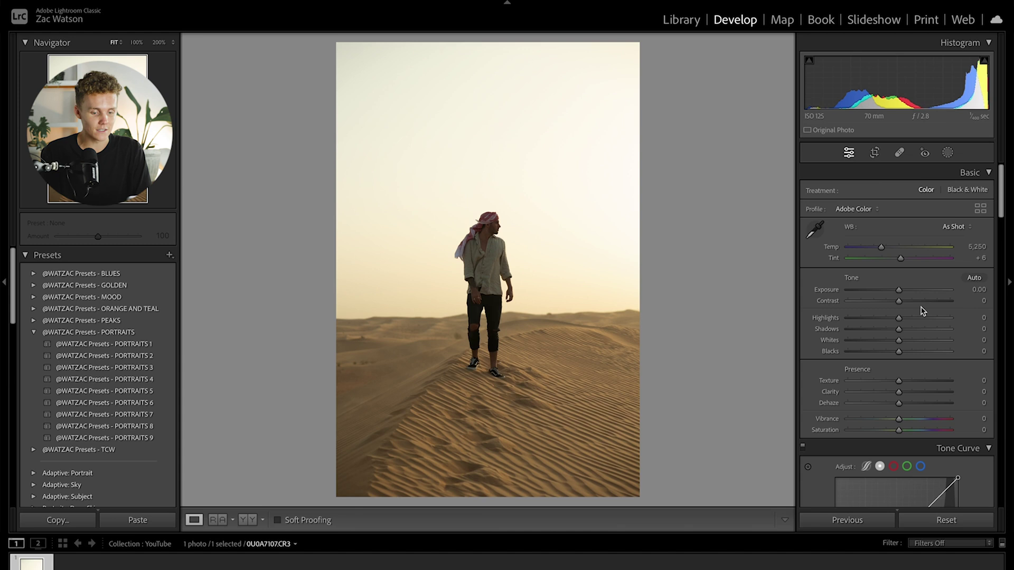
{"action": "scroll", "coordinate": [922, 310], "scroll_direction": "down", "scroll_amount": 5}
{"action": "scroll", "coordinate": [922, 310], "scroll_direction": "up", "scroll_amount": 5}
{"action": "scroll", "coordinate": [922, 310], "scroll_direction": "down", "scroll_amount": 4}
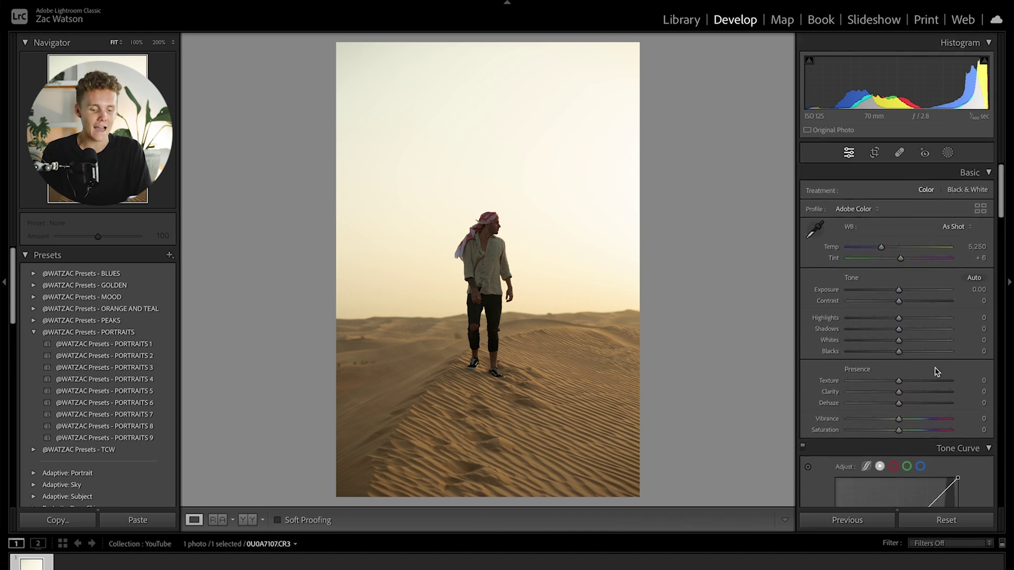
{"action": "scroll", "coordinate": [918, 405], "scroll_direction": "down", "scroll_amount": 10}
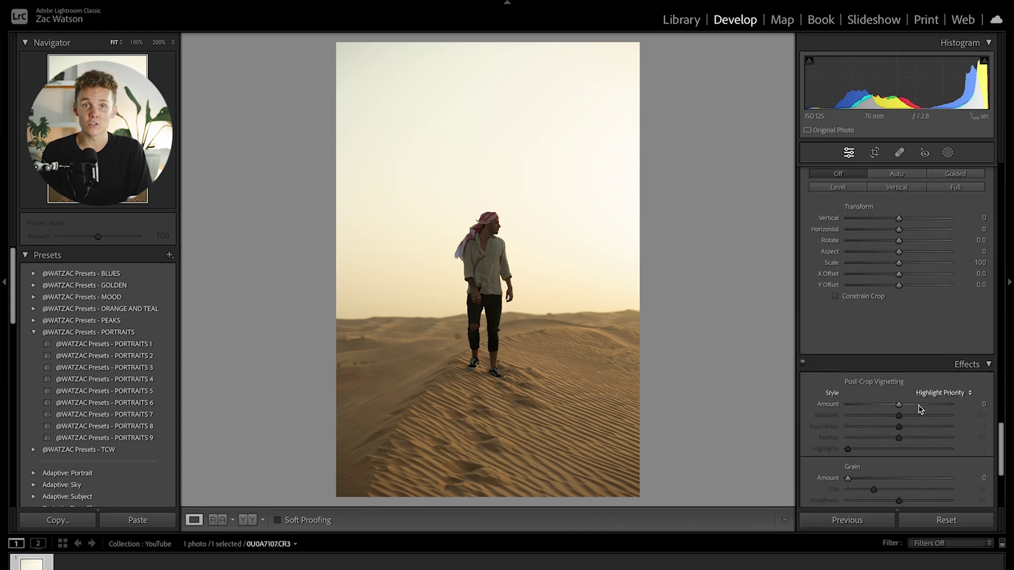
{"action": "scroll", "coordinate": [920, 408], "scroll_direction": "up", "scroll_amount": 6}
{"action": "scroll", "coordinate": [921, 408], "scroll_direction": "up", "scroll_amount": 5}
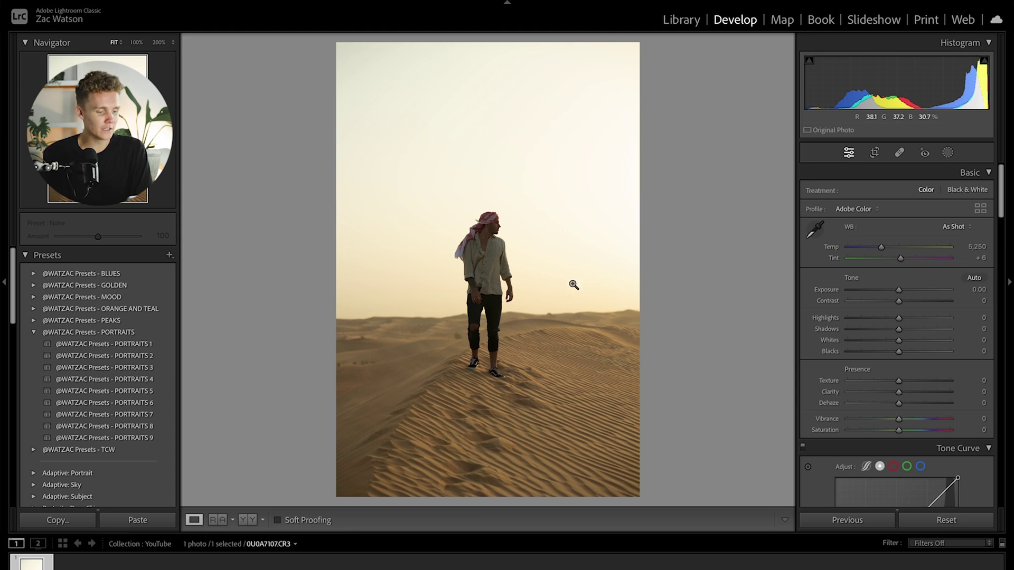
{"action": "left_click_drag", "start_coordinate": [898, 332], "coordinate": [915, 334]}
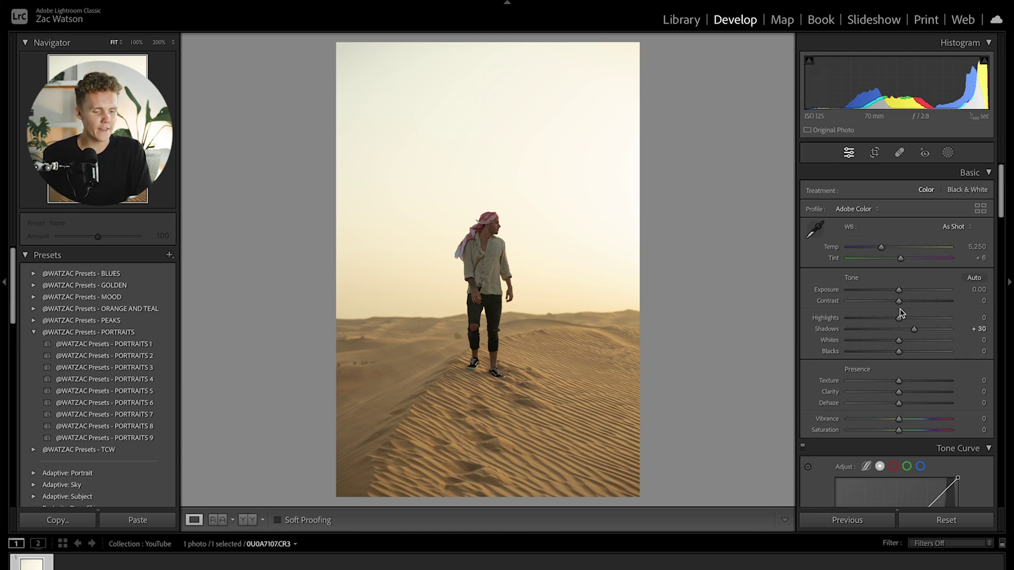
{"action": "mouse_move", "coordinate": [899, 303]}
{"action": "left_mouse_down"}
{"action": "mouse_move", "coordinate": [921, 304]}
{"action": "mouse_move", "coordinate": [908, 304]}
{"action": "left_mouse_up"}
{"action": "left_click_drag", "start_coordinate": [899, 352], "coordinate": [890, 354]}
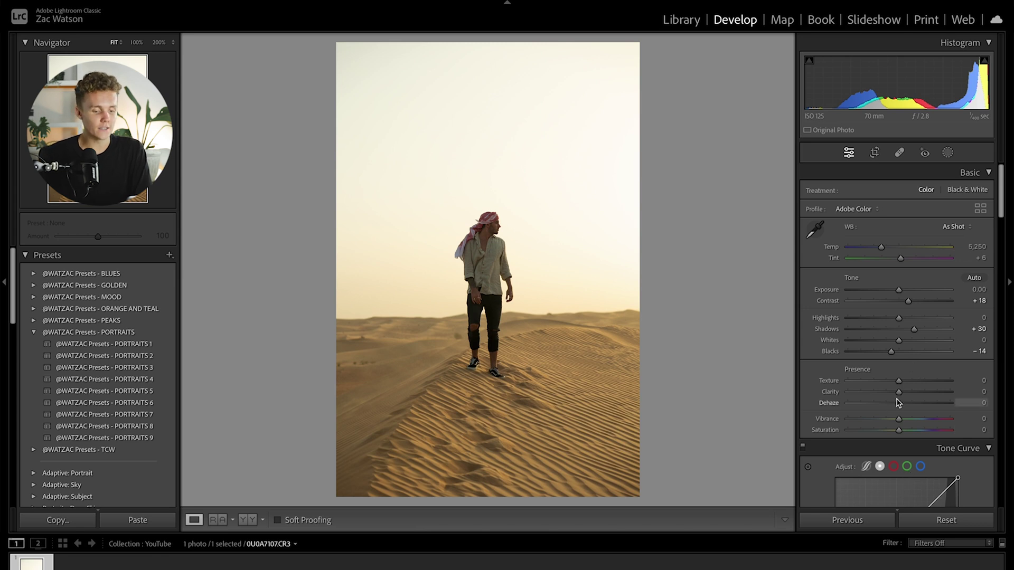
{"action": "left_click_drag", "start_coordinate": [898, 393], "coordinate": [892, 392]}
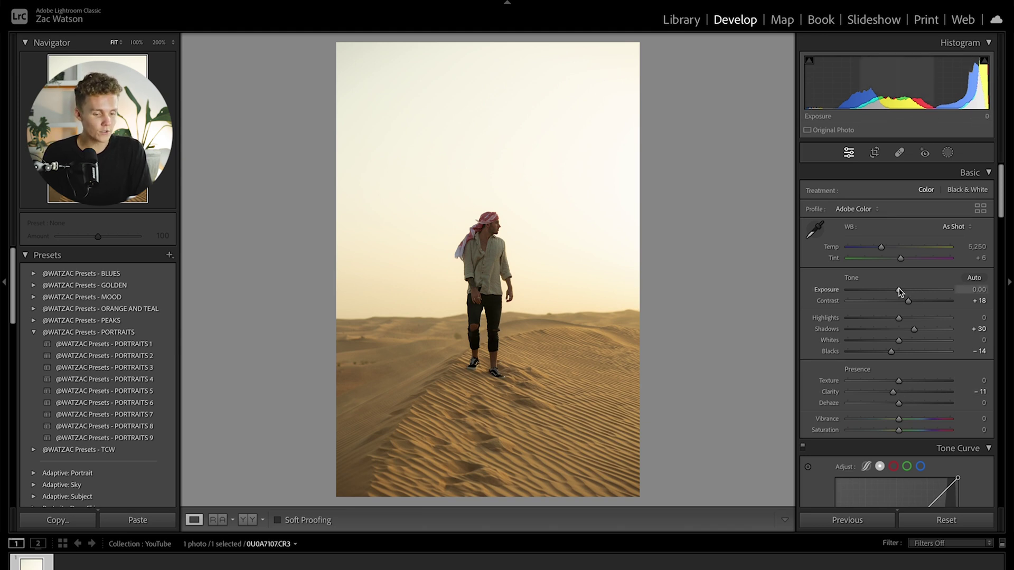
- Raise Exposure to +0.15 and pull Highlights down to −72
{"action": "left_click_drag", "start_coordinate": [899, 291], "coordinate": [901, 294]}
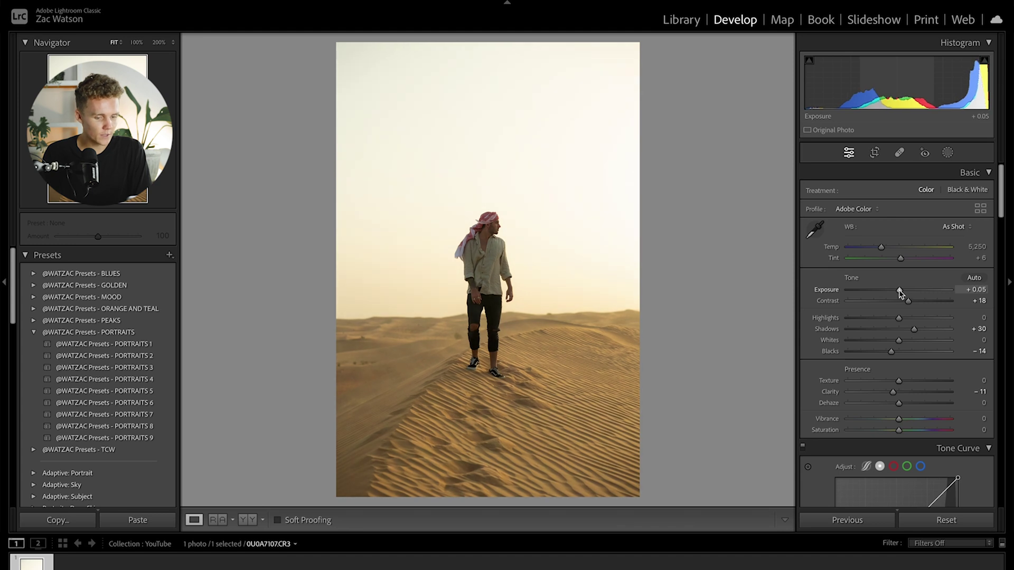
{"action": "mouse_move", "coordinate": [898, 318]}
{"action": "left_mouse_down"}
{"action": "mouse_move", "coordinate": [862, 323]}
{"action": "mouse_move", "coordinate": [905, 333]}
{"action": "left_mouse_up"}
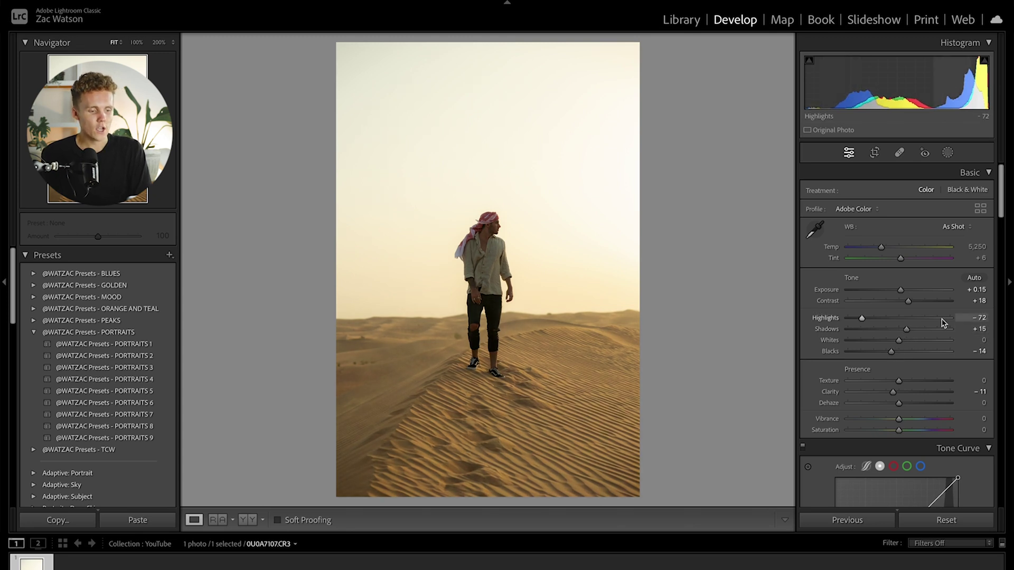
{"action": "scroll", "coordinate": [874, 374], "scroll_direction": "down", "scroll_amount": 2}
{"action": "scroll", "coordinate": [873, 374], "scroll_direction": "down", "scroll_amount": 4}
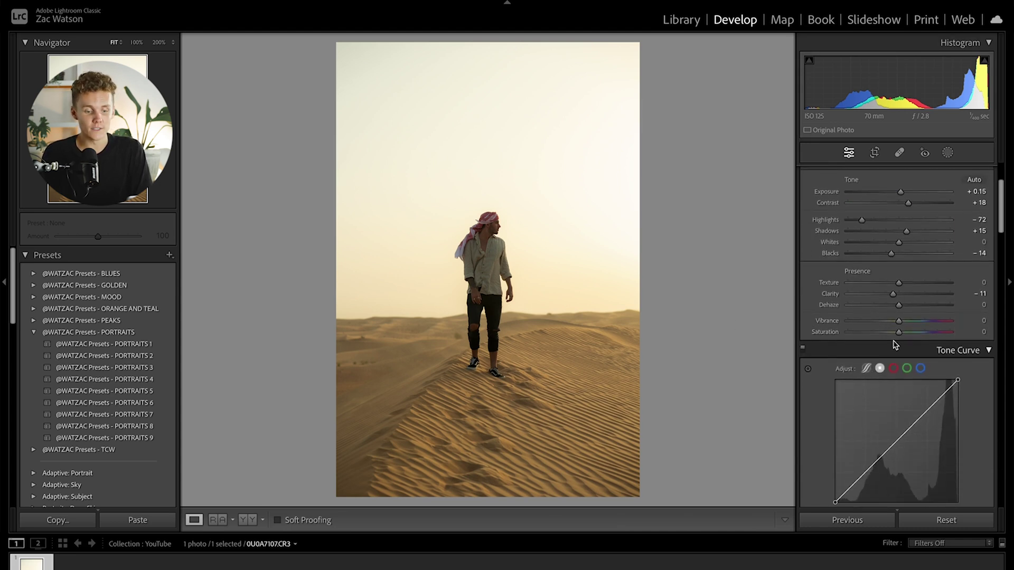
- Add shadow, midtone and highlight points to the tone curve for a gentle S-shape
{"action": "scroll", "coordinate": [908, 296], "scroll_direction": "down", "scroll_amount": 10}
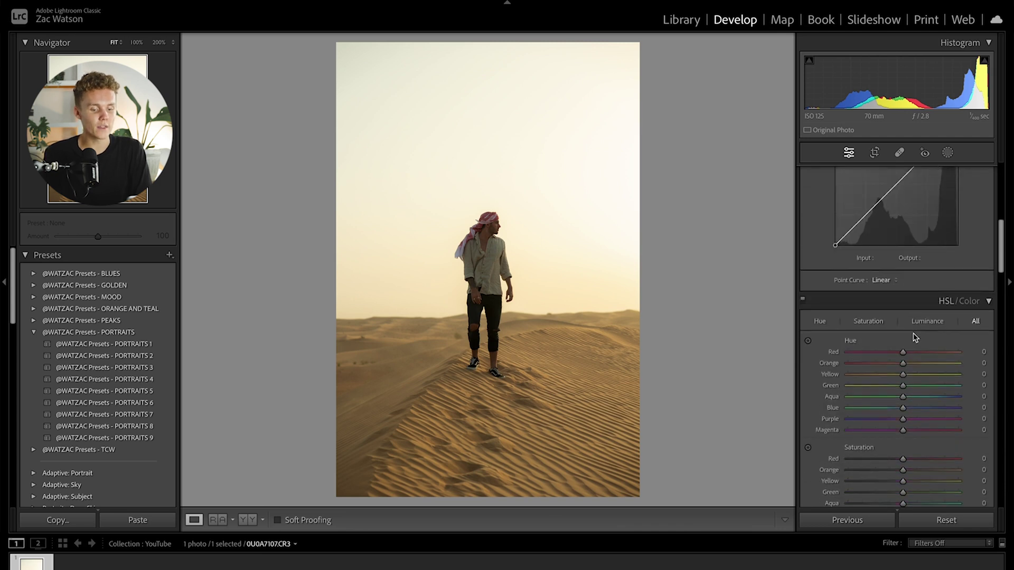
{"action": "scroll", "coordinate": [896, 264], "scroll_direction": "up", "scroll_amount": 5}
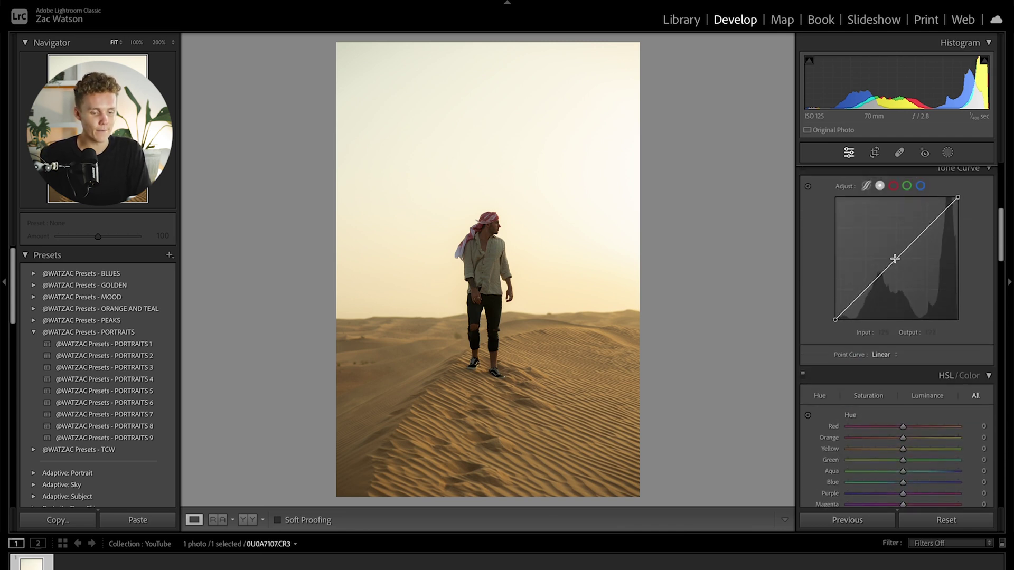
{"action": "left_click_drag", "start_coordinate": [866, 327], "coordinate": [867, 331]}
{"action": "left_click_drag", "start_coordinate": [897, 300], "coordinate": [897, 296]}
{"action": "left_click_drag", "start_coordinate": [928, 264], "coordinate": [925, 264]}
- Lift the curve's black point to output 23 and lower the white point to 245, comparing with the original
{"action": "left_click_drag", "start_coordinate": [834, 355], "coordinate": [827, 356]}
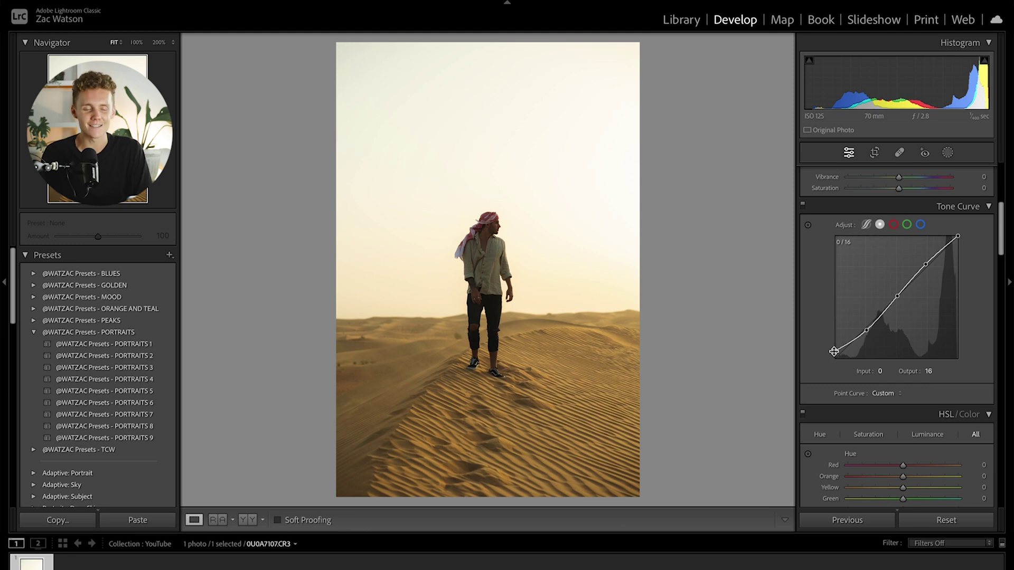
{"action": "left_click_drag", "start_coordinate": [834, 351], "coordinate": [758, 351]}
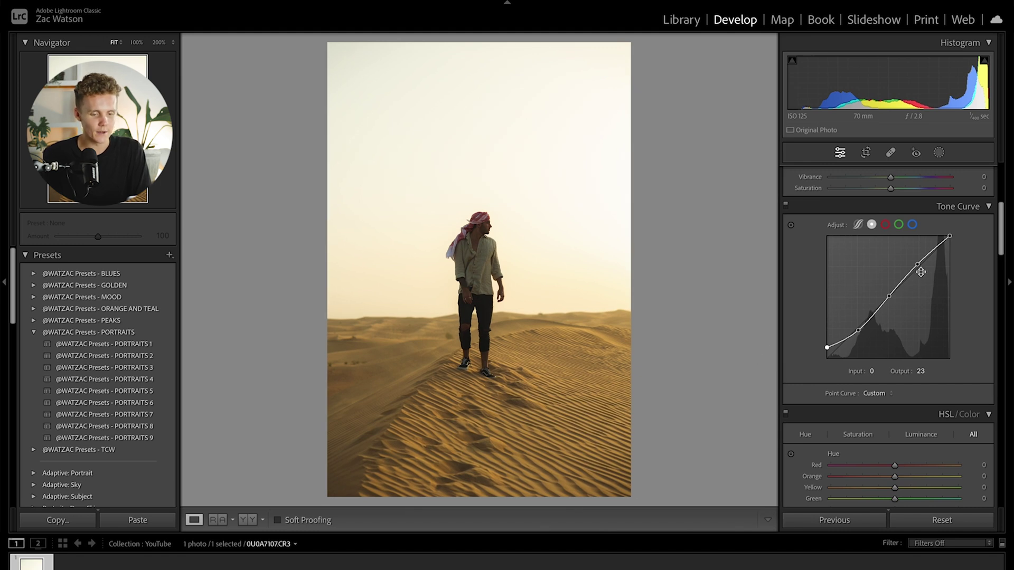
{"action": "left_click_drag", "start_coordinate": [948, 236], "coordinate": [957, 242]}
{"action": "key", "text": "backslash"}
{"action": "key", "text": "backslash"}
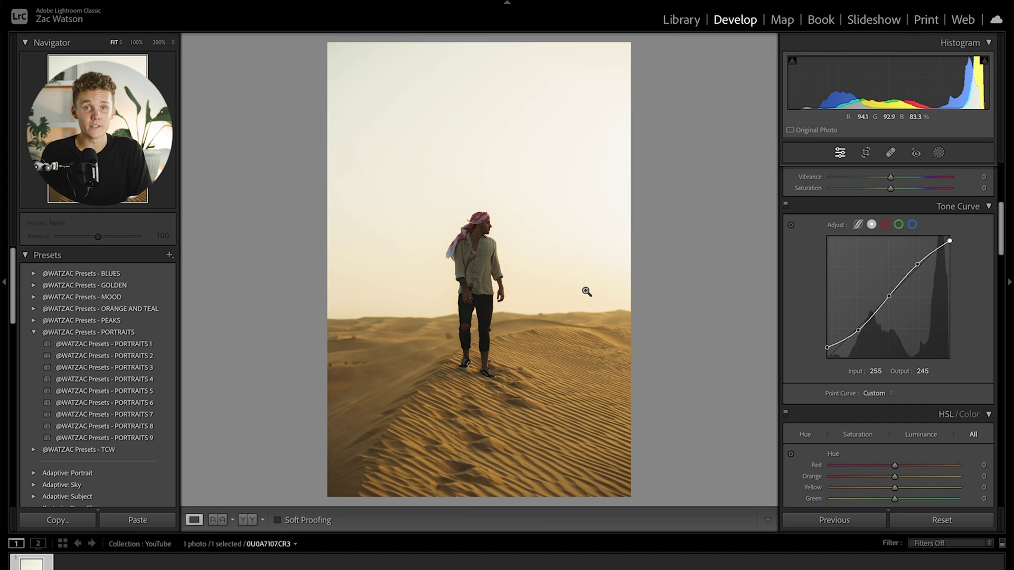
{"action": "key", "text": "backslash"}
{"action": "key", "text": "backslash"}
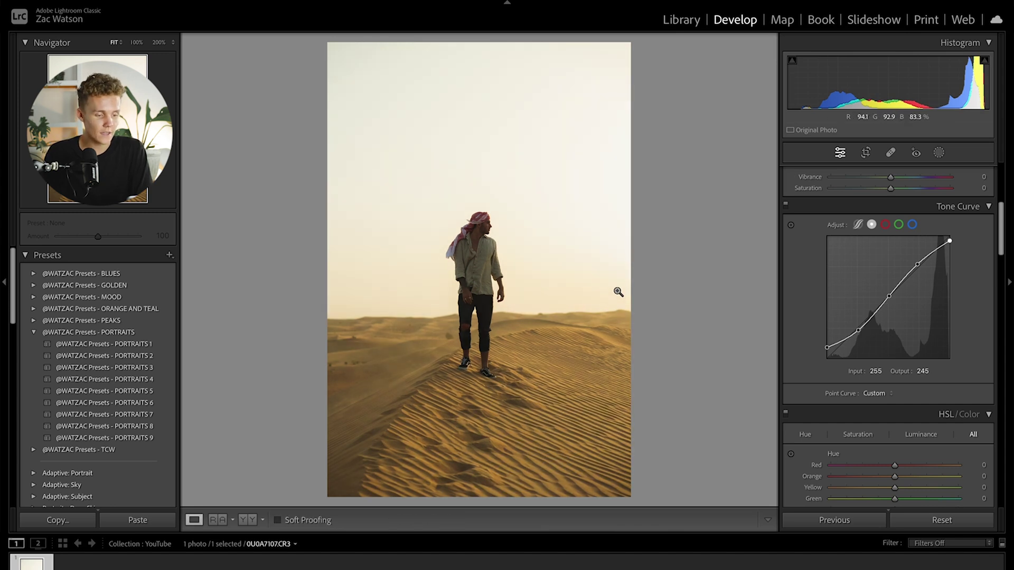
{"action": "scroll", "coordinate": [813, 348], "scroll_direction": "up", "scroll_amount": 10}
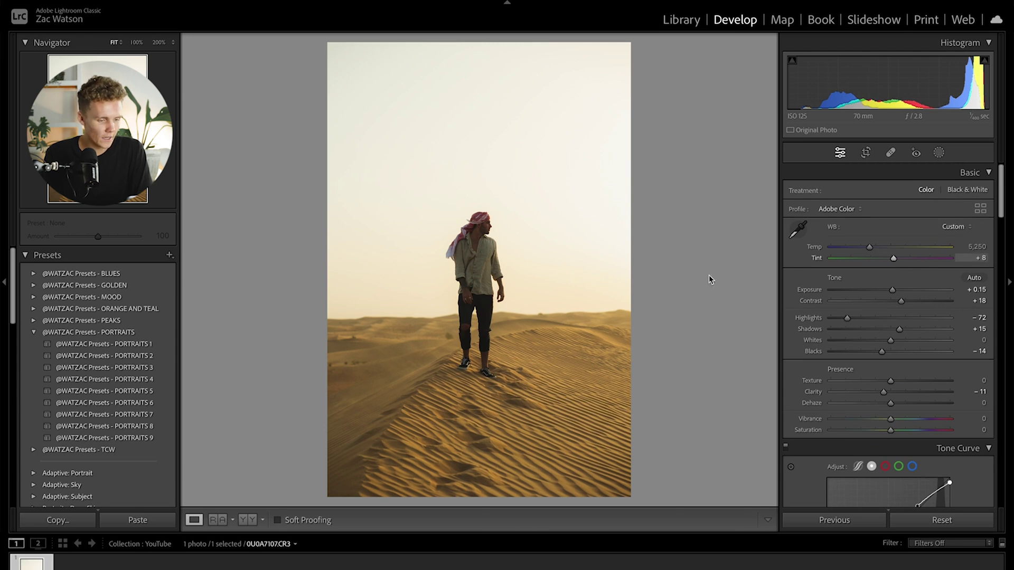
{"action": "scroll", "coordinate": [843, 436], "scroll_direction": "down", "scroll_amount": 1}
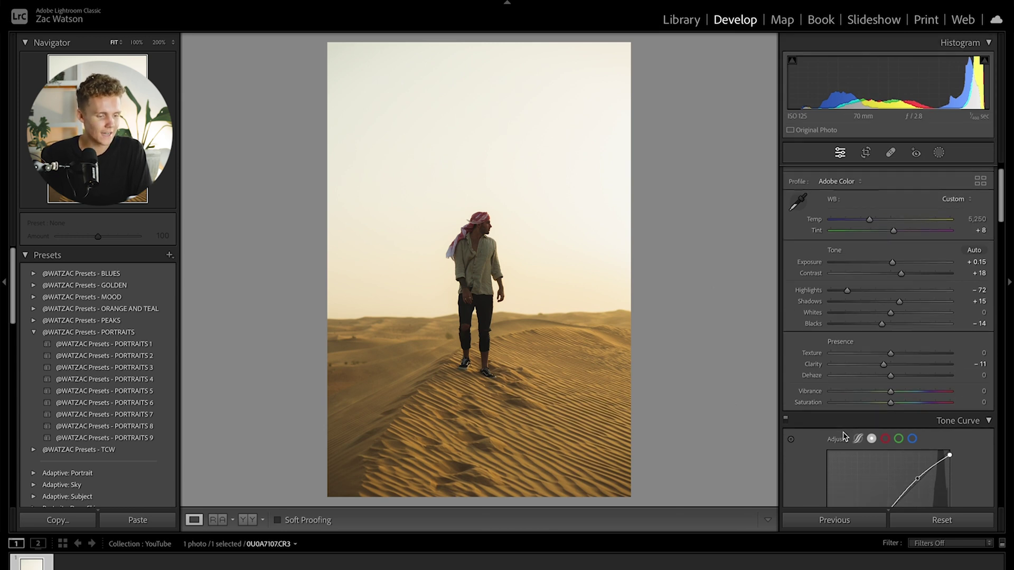
{"action": "scroll", "coordinate": [843, 436], "scroll_direction": "down", "scroll_amount": 10}
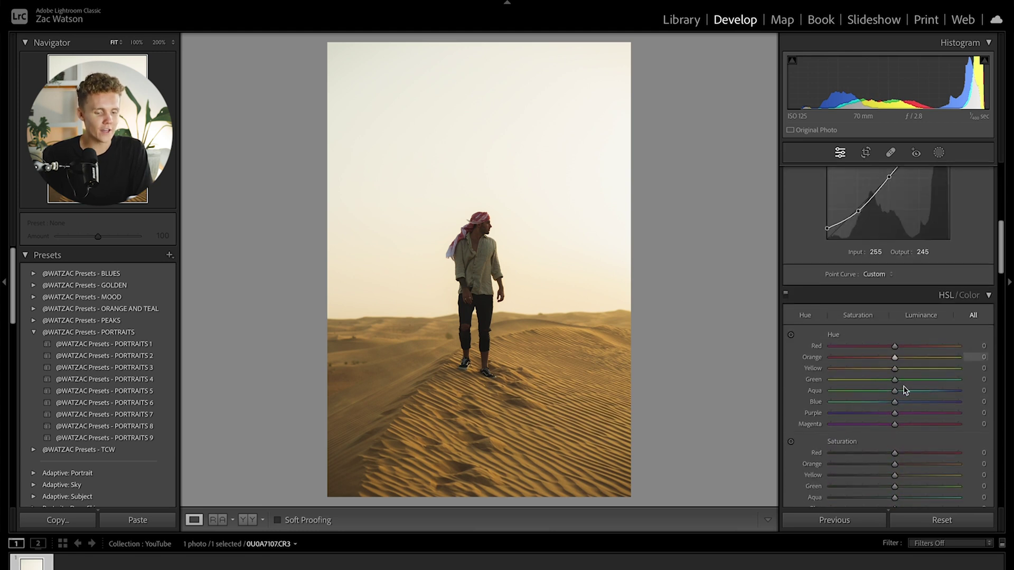
{"action": "scroll", "coordinate": [924, 338], "scroll_direction": "up", "scroll_amount": 10}
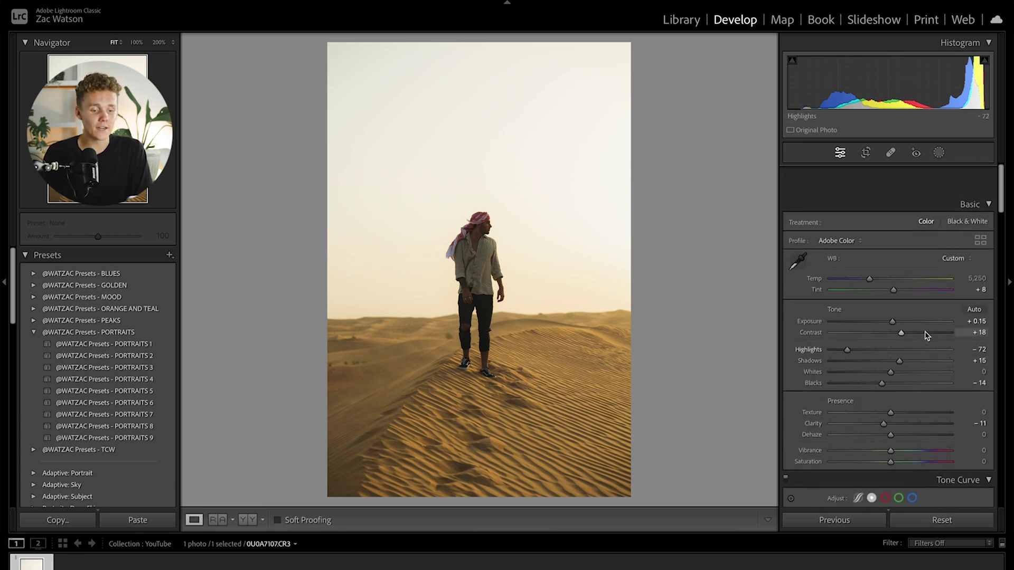
{"action": "scroll", "coordinate": [925, 335], "scroll_direction": "down", "scroll_amount": 1}
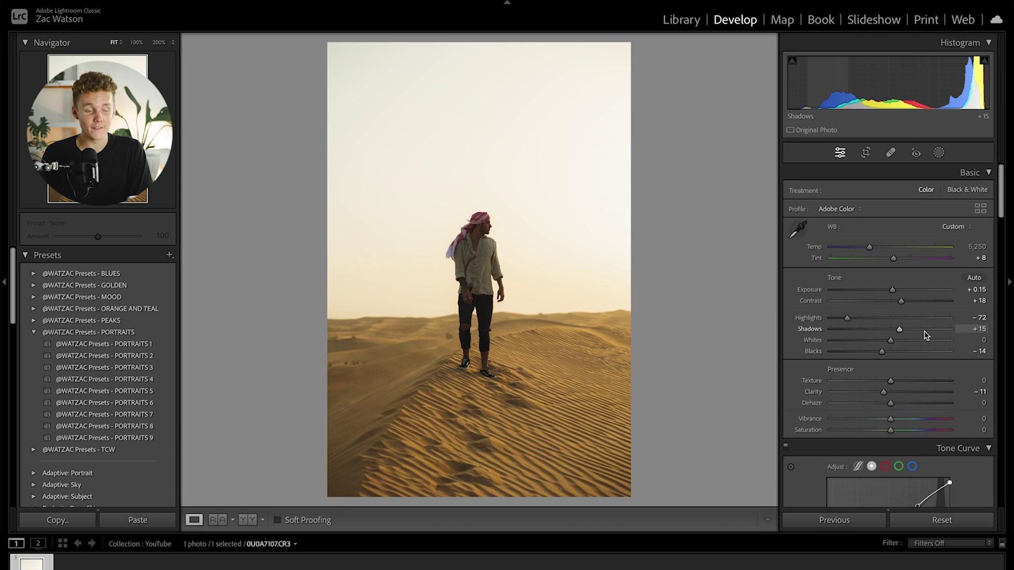
{"action": "scroll", "coordinate": [925, 335], "scroll_direction": "down", "scroll_amount": 2}
{"action": "scroll", "coordinate": [921, 337], "scroll_direction": "up", "scroll_amount": 2}
{"action": "scroll", "coordinate": [914, 346], "scroll_direction": "down", "scroll_amount": 3}
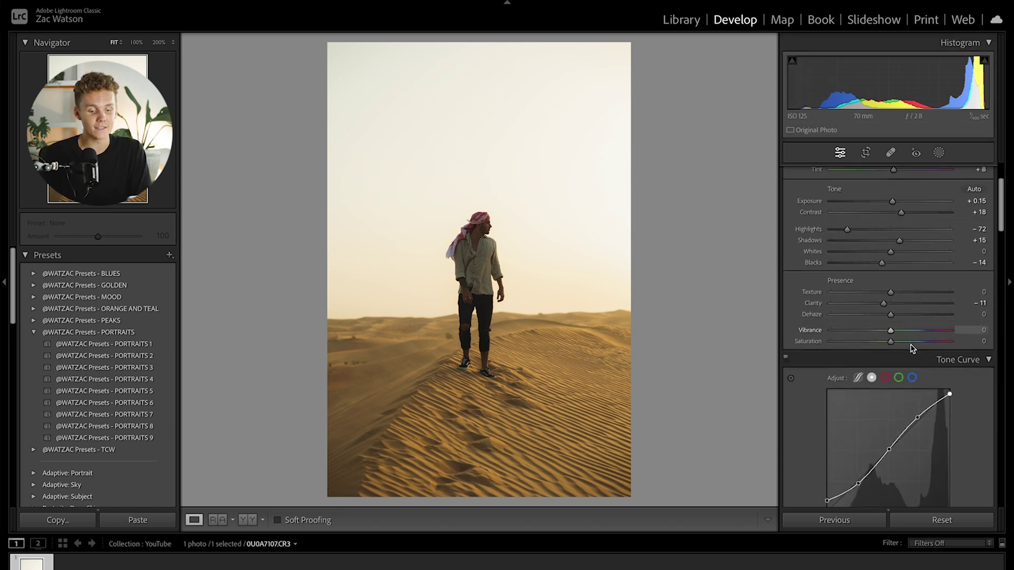
{"action": "scroll", "coordinate": [913, 347], "scroll_direction": "down", "scroll_amount": 12}
{"action": "scroll", "coordinate": [911, 348], "scroll_direction": "up", "scroll_amount": 6}
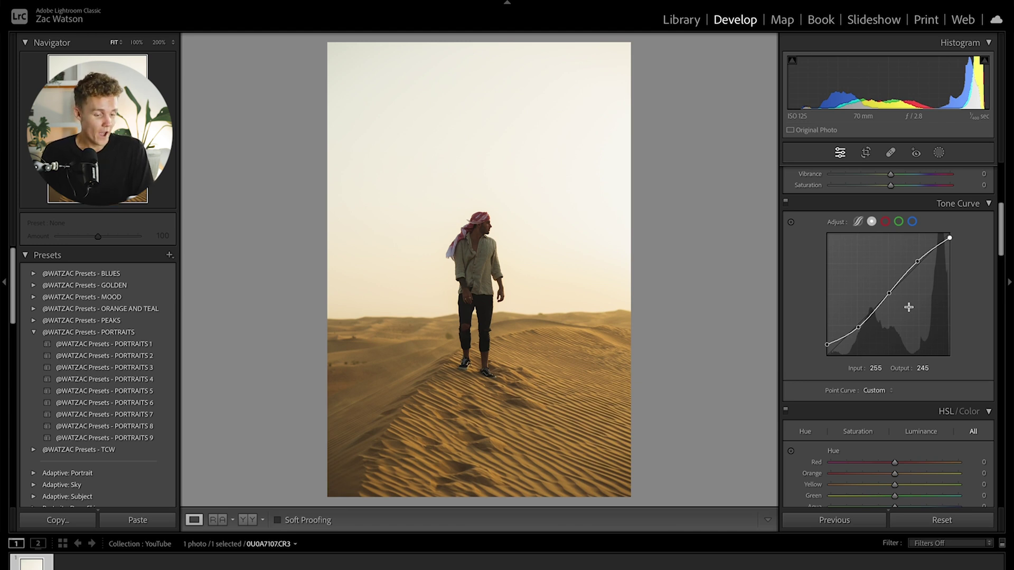
{"action": "scroll", "coordinate": [908, 308], "scroll_direction": "down", "scroll_amount": 2}
{"action": "scroll", "coordinate": [909, 357], "scroll_direction": "down", "scroll_amount": 3}
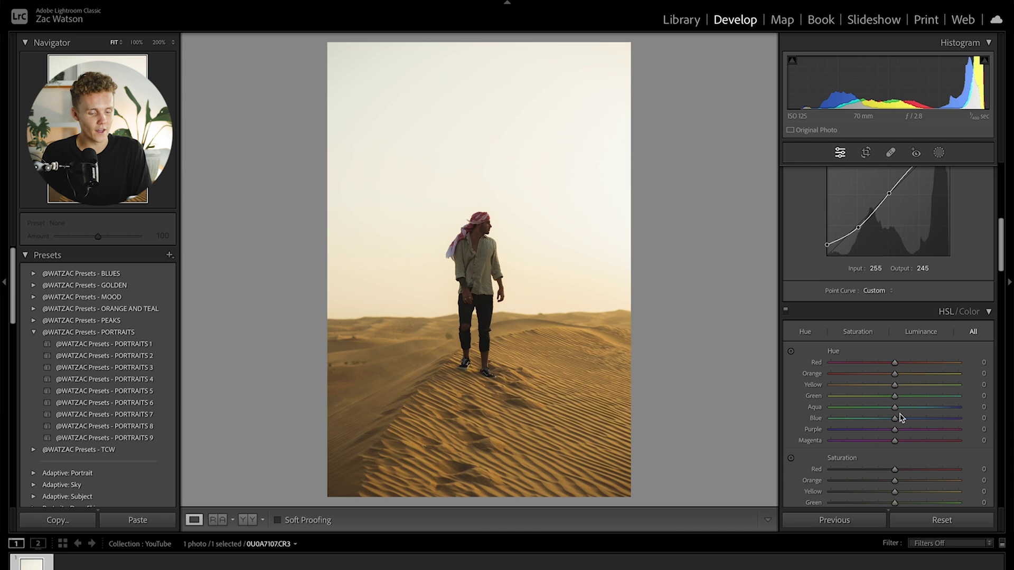
{"action": "scroll", "coordinate": [896, 369], "scroll_direction": "down", "scroll_amount": 3}
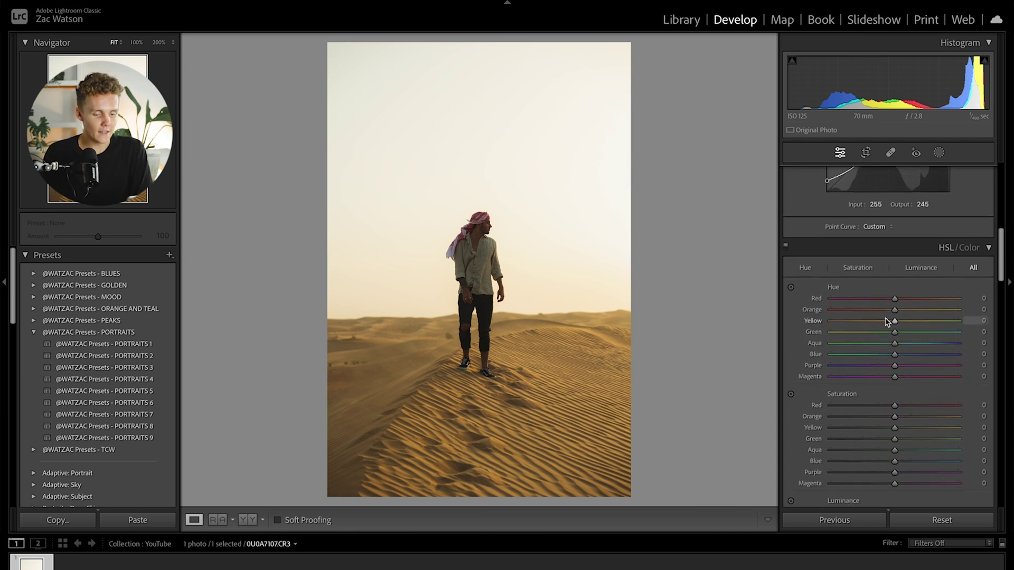
- Shift Yellow hue to −13 and desaturate yellows to −24
{"action": "left_click_drag", "start_coordinate": [895, 323], "coordinate": [886, 327]}
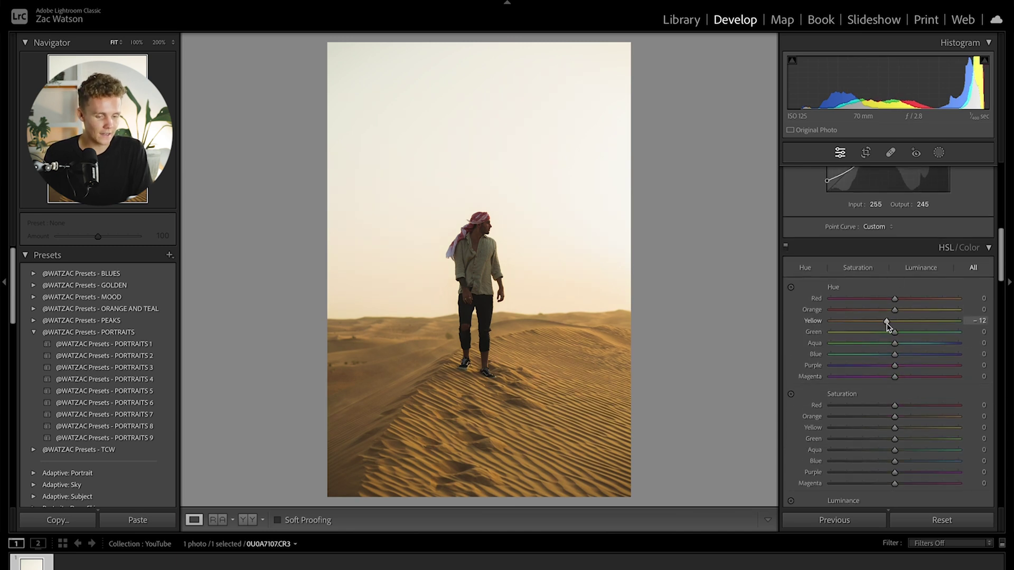
{"action": "scroll", "coordinate": [889, 389], "scroll_direction": "down", "scroll_amount": 2}
{"action": "left_click_drag", "start_coordinate": [894, 390], "coordinate": [879, 390]}
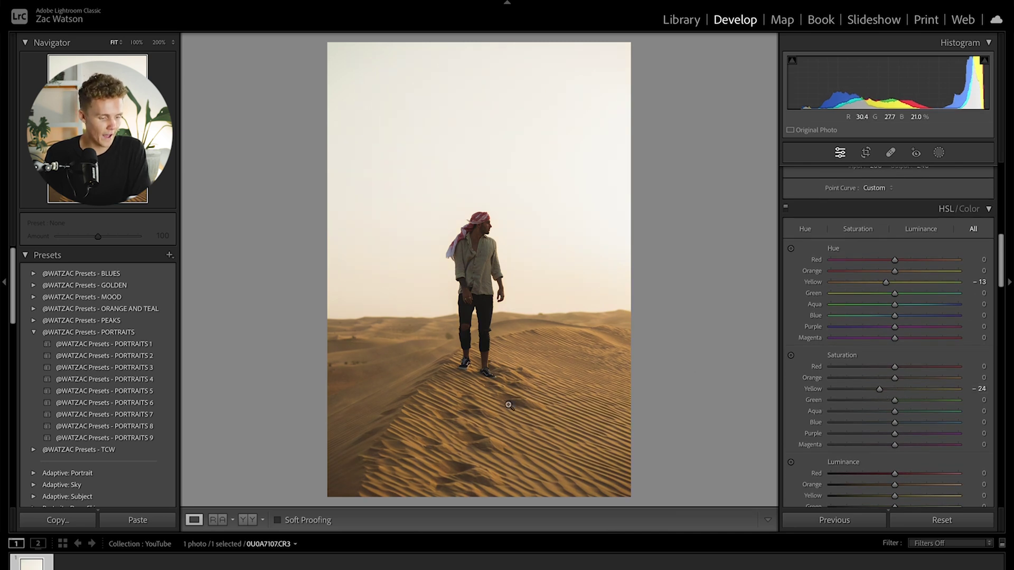
{"action": "left_click_drag", "start_coordinate": [485, 228], "coordinate": [611, 245]}
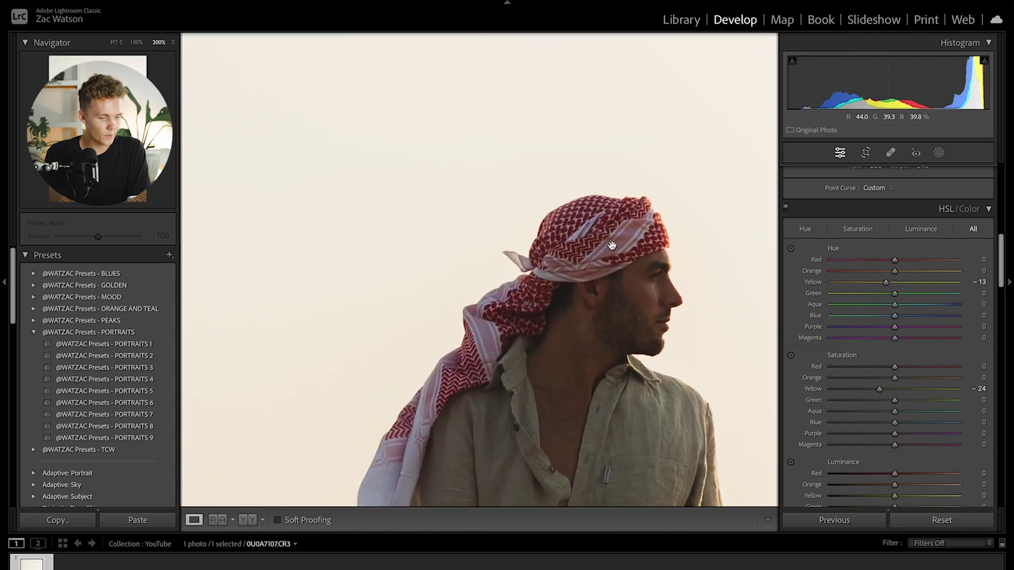
{"action": "scroll", "coordinate": [890, 417], "scroll_direction": "down", "scroll_amount": 1}
- Boost Red saturation to +34 and shift Red hue to −12 toward magenta
{"action": "left_click_drag", "start_coordinate": [894, 344], "coordinate": [924, 351]}
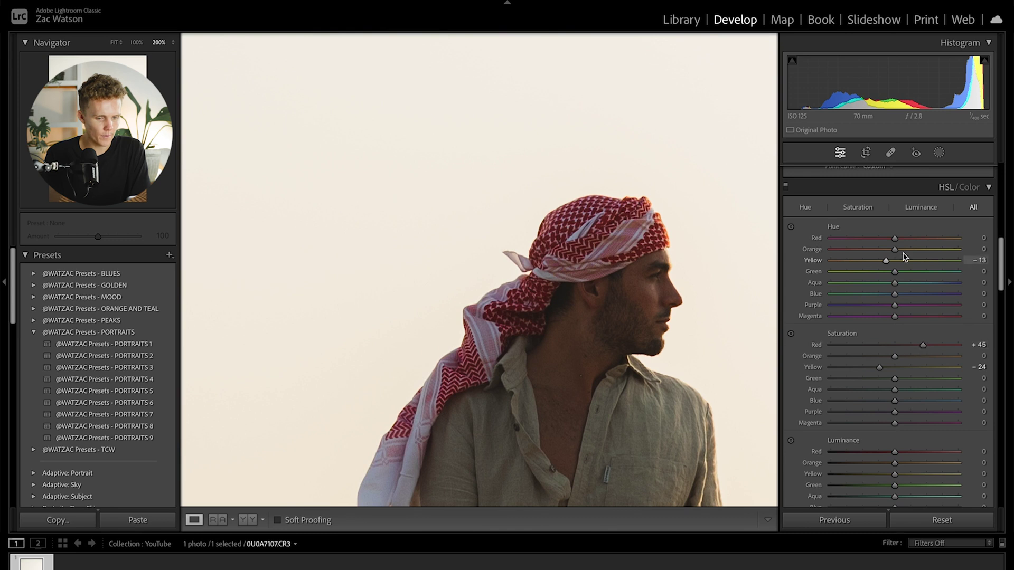
{"action": "left_click_drag", "start_coordinate": [895, 239], "coordinate": [889, 238]}
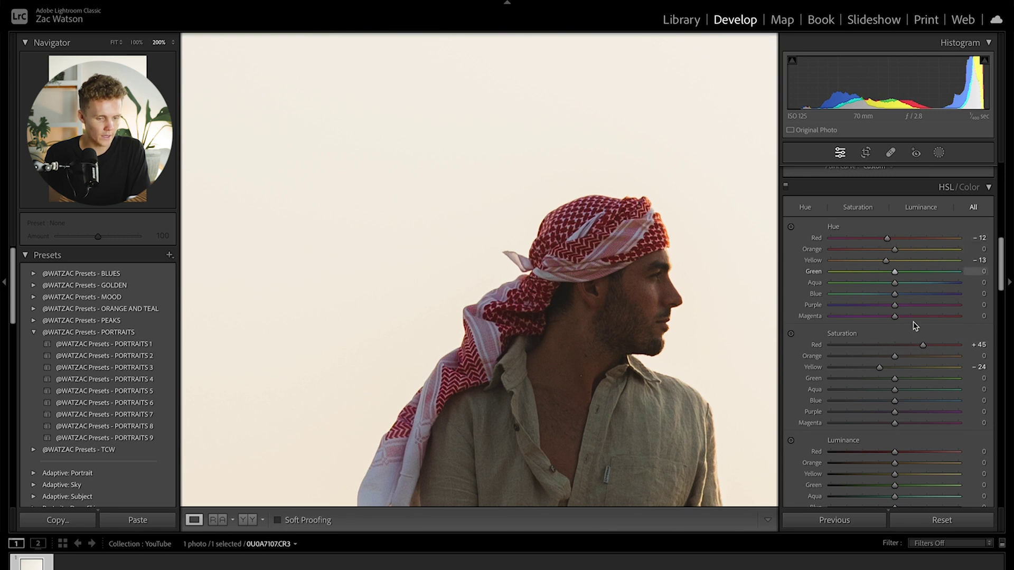
{"action": "left_click_drag", "start_coordinate": [921, 346], "coordinate": [916, 349]}
{"action": "key", "text": "z"}
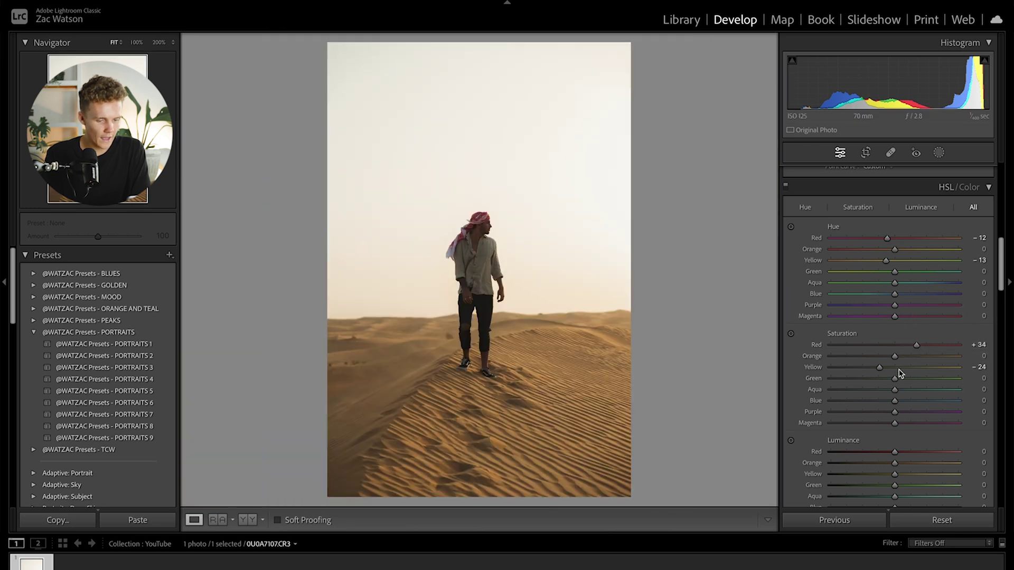
- Lower Orange saturation to −14, zooming in on the man and dunes to check
{"action": "mouse_move", "coordinate": [894, 356]}
{"action": "left_mouse_down"}
{"action": "mouse_move", "coordinate": [875, 358]}
{"action": "mouse_move", "coordinate": [886, 357]}
{"action": "left_mouse_up"}
{"action": "left_click", "coordinate": [570, 329]}
{"action": "left_click_drag", "start_coordinate": [570, 329], "coordinate": [537, 309]}
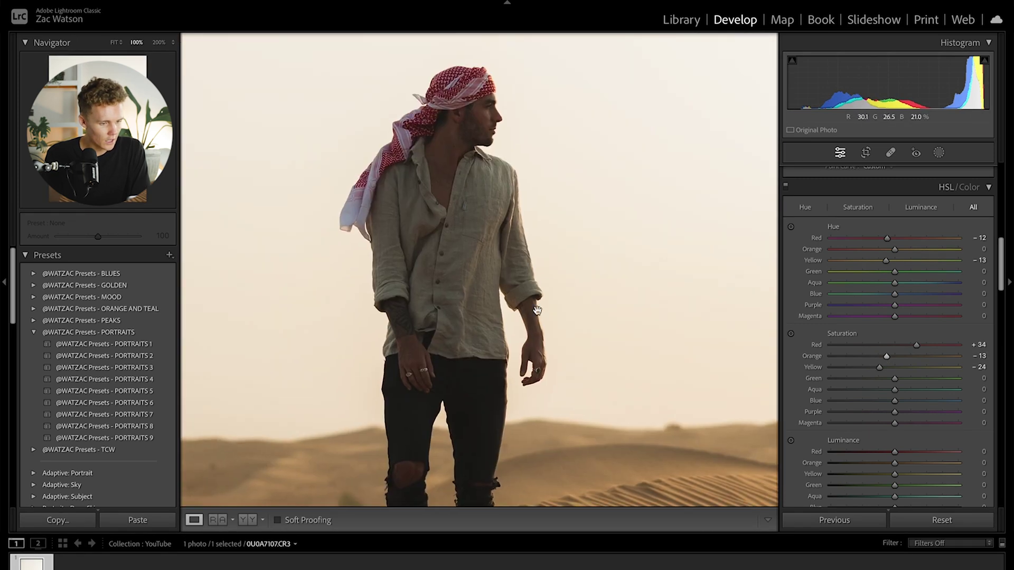
{"action": "mouse_move", "coordinate": [886, 356]}
{"action": "left_mouse_down"}
{"action": "mouse_move", "coordinate": [878, 358]}
{"action": "mouse_move", "coordinate": [887, 359]}
{"action": "left_mouse_up"}
{"action": "scroll", "coordinate": [615, 204], "scroll_direction": "down", "scroll_amount": 6}
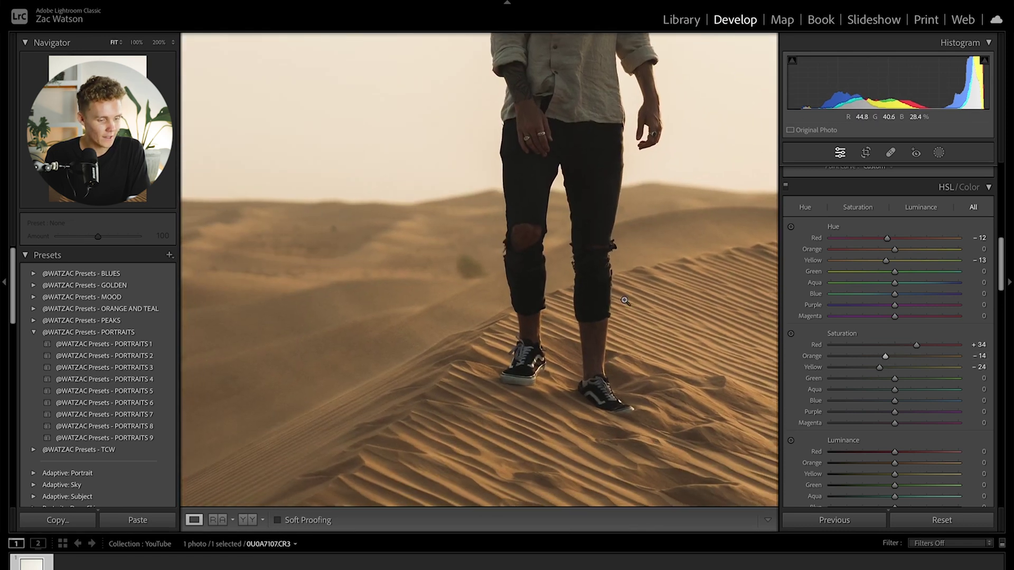
{"action": "left_click", "coordinate": [625, 302]}
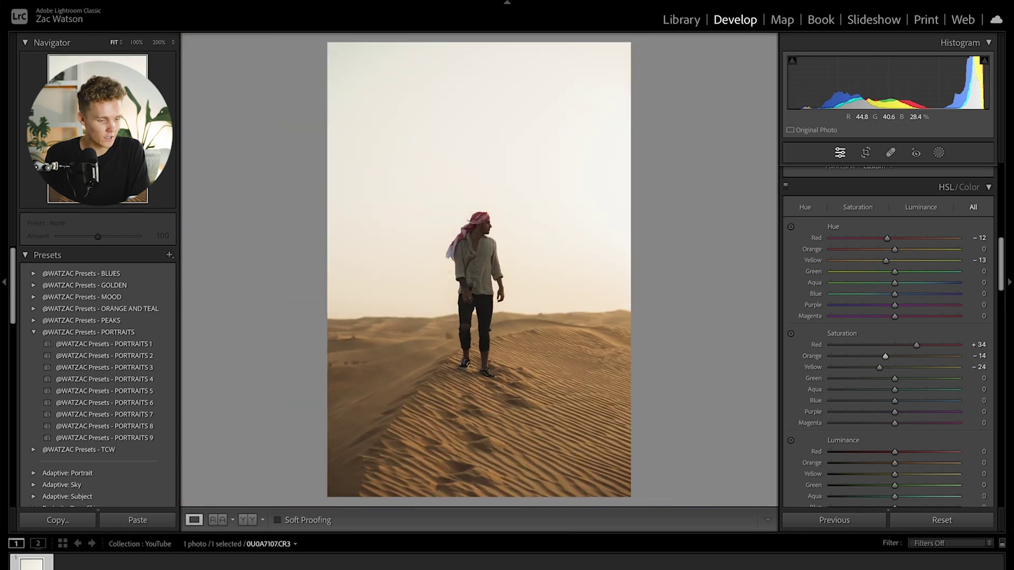
{"action": "left_click", "coordinate": [472, 222]}
{"action": "left_click", "coordinate": [612, 291]}
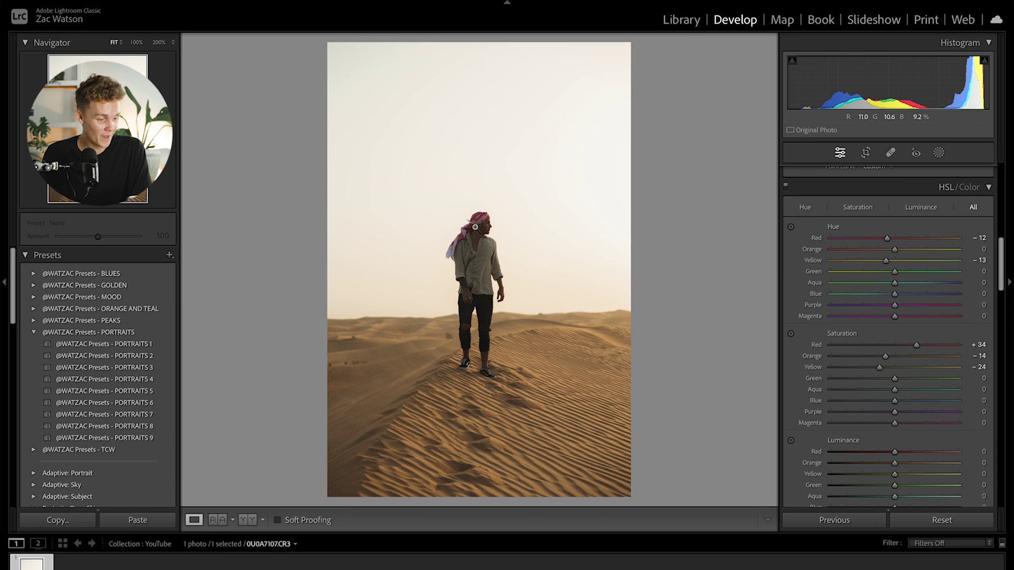
- Strongly desaturate the Green and Purple tones, checking the colours up close on the man
{"action": "scroll", "coordinate": [928, 407], "scroll_direction": "down", "scroll_amount": 1}
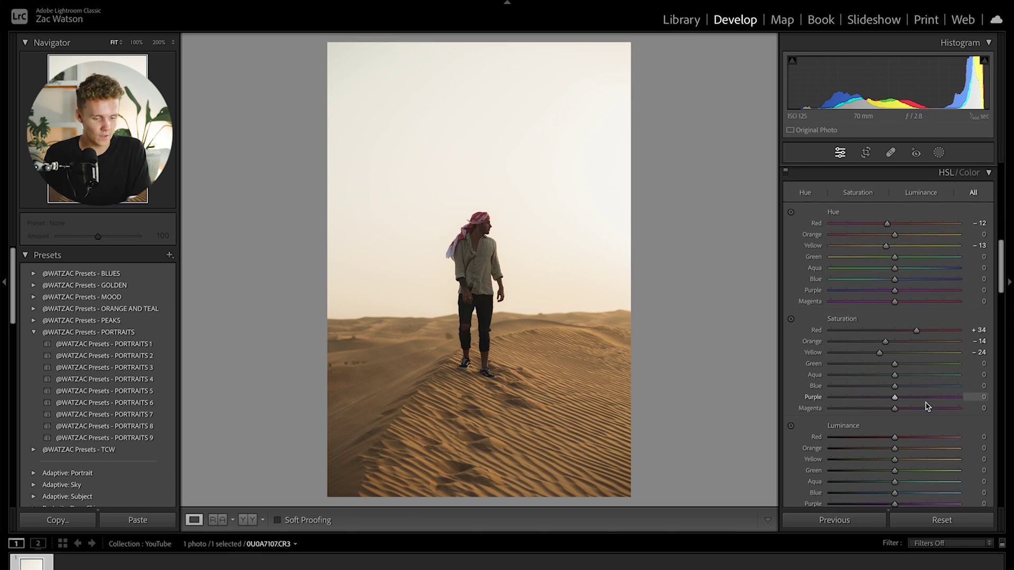
{"action": "left_click_drag", "start_coordinate": [895, 363], "coordinate": [847, 363]}
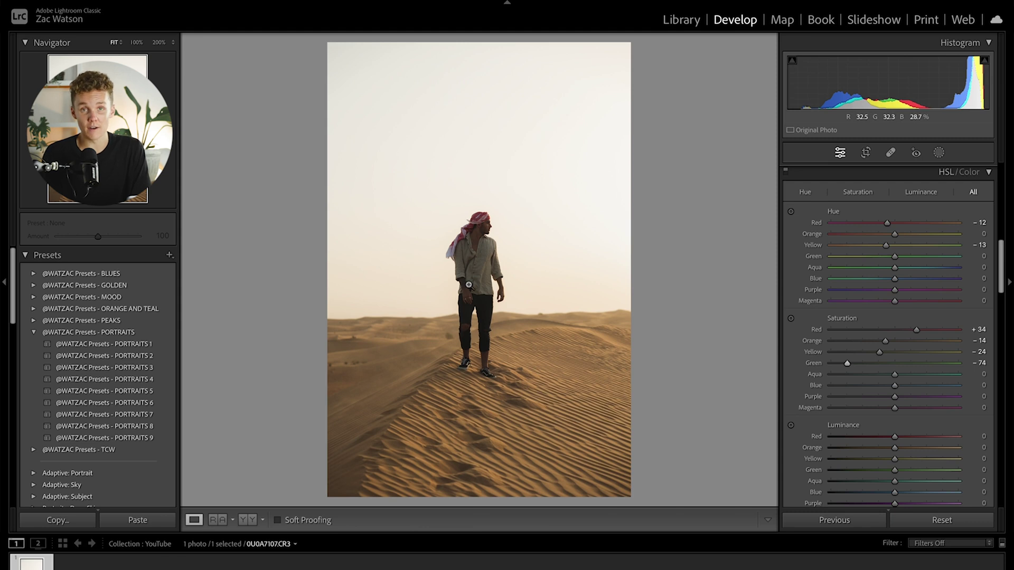
{"action": "left_click_drag", "start_coordinate": [894, 397], "coordinate": [843, 418]}
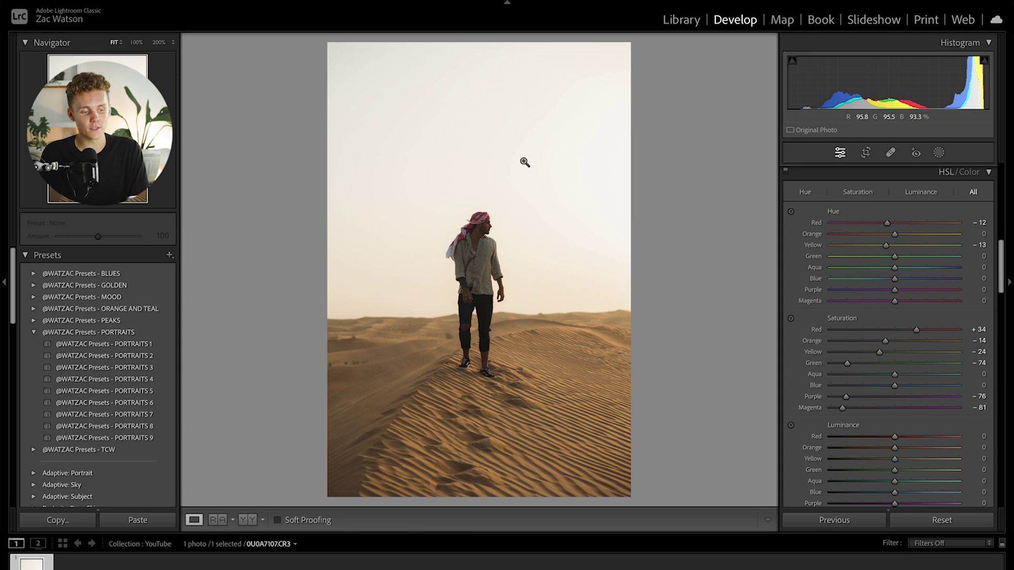
{"action": "left_click", "coordinate": [487, 221]}
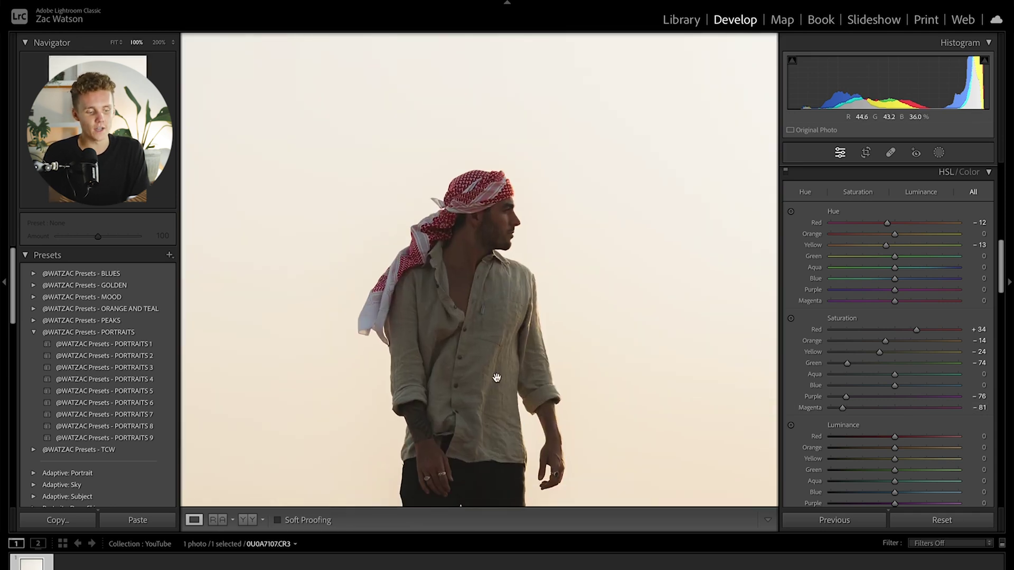
{"action": "left_click_drag", "start_coordinate": [456, 404], "coordinate": [455, 365]}
{"action": "left_click", "coordinate": [564, 267]}
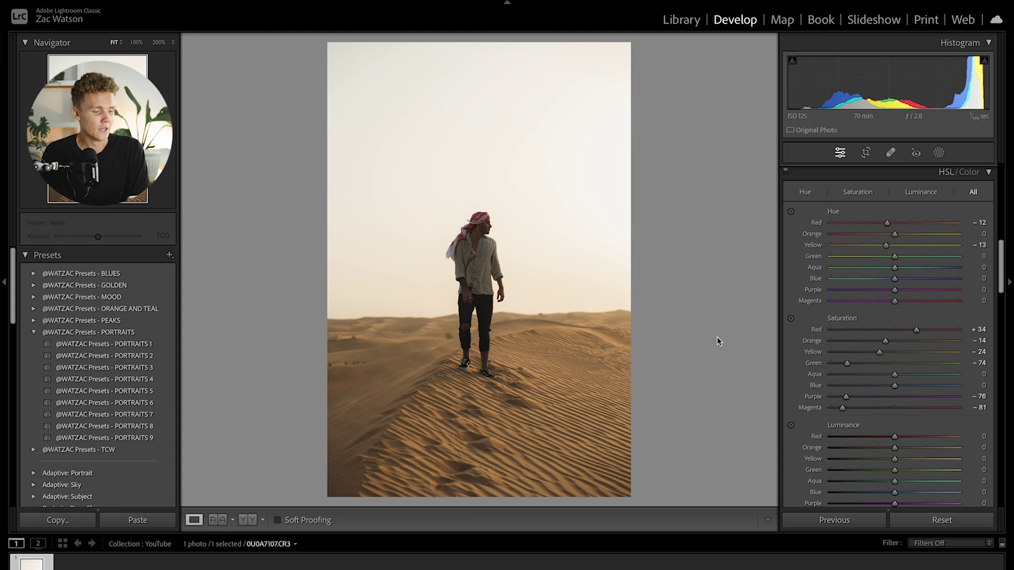
{"action": "scroll", "coordinate": [915, 449], "scroll_direction": "down", "scroll_amount": 2}
{"action": "scroll", "coordinate": [907, 342], "scroll_direction": "up", "scroll_amount": 2}
- Shift Purple hue to −30 and set Blue saturation to −60
{"action": "left_click_drag", "start_coordinate": [894, 284], "coordinate": [875, 285]}
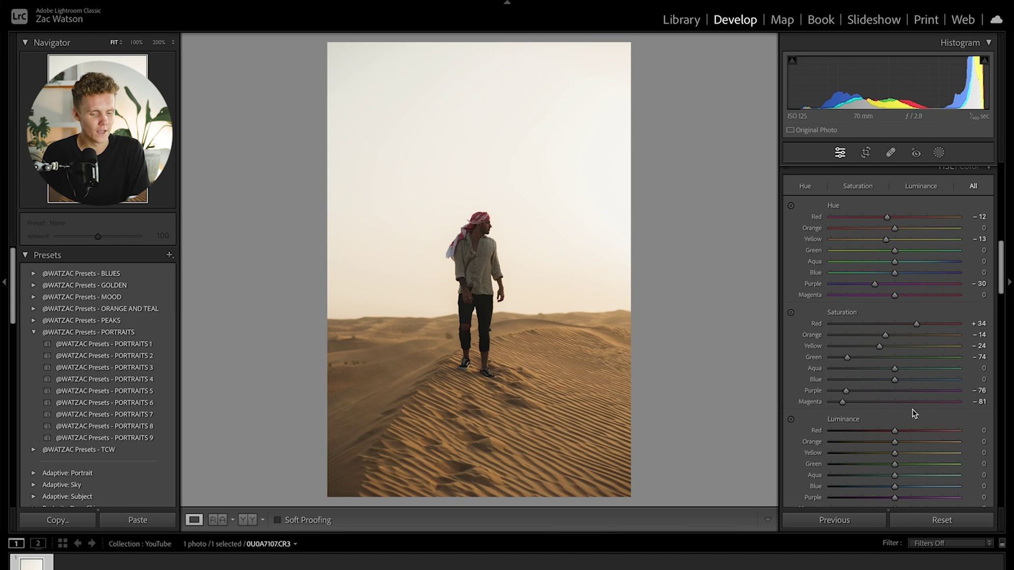
{"action": "left_click", "coordinate": [484, 266]}
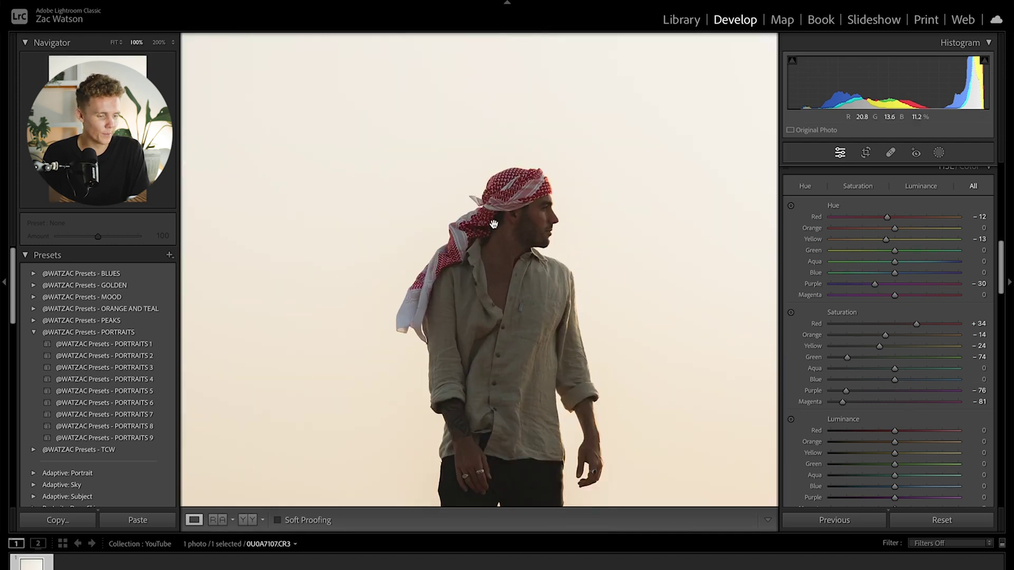
{"action": "left_click_drag", "start_coordinate": [894, 379], "coordinate": [978, 395]}
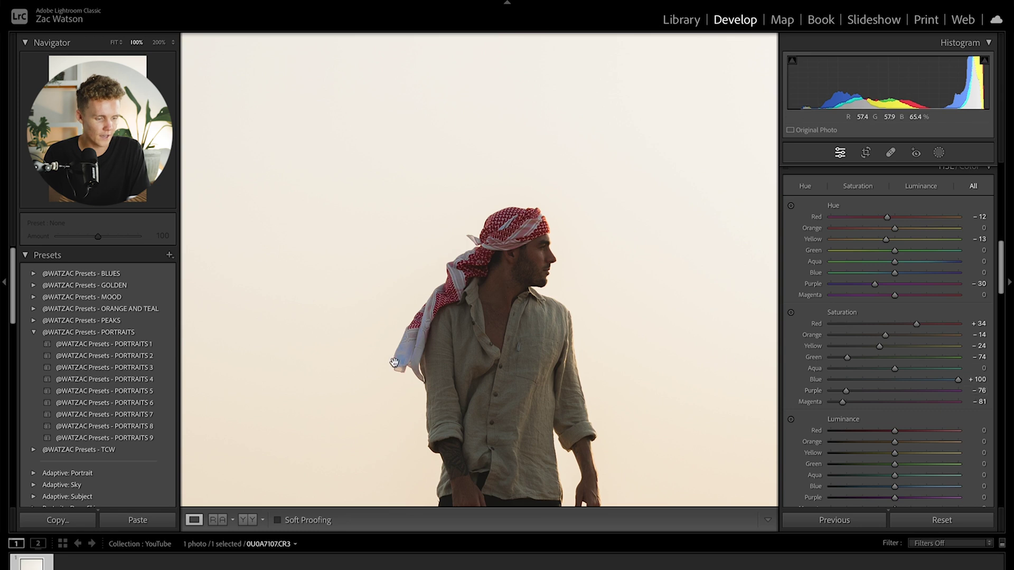
{"action": "left_click_drag", "start_coordinate": [891, 387], "coordinate": [855, 383]}
{"action": "scroll", "coordinate": [859, 413], "scroll_direction": "down", "scroll_amount": 2}
- Set Blue luminance +37, Aqua luminance +40 and Aqua saturation −34, then compare before/after
{"action": "left_click_drag", "start_coordinate": [896, 447], "coordinate": [919, 455]}
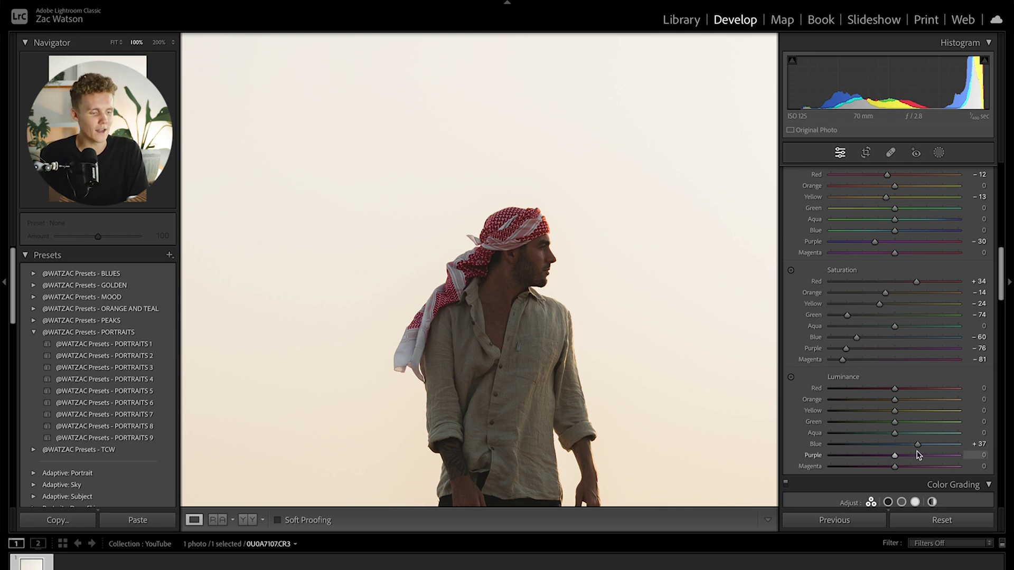
{"action": "left_click_drag", "start_coordinate": [895, 433], "coordinate": [922, 426]}
{"action": "left_click_drag", "start_coordinate": [894, 328], "coordinate": [872, 332]}
{"action": "left_click", "coordinate": [604, 317]}
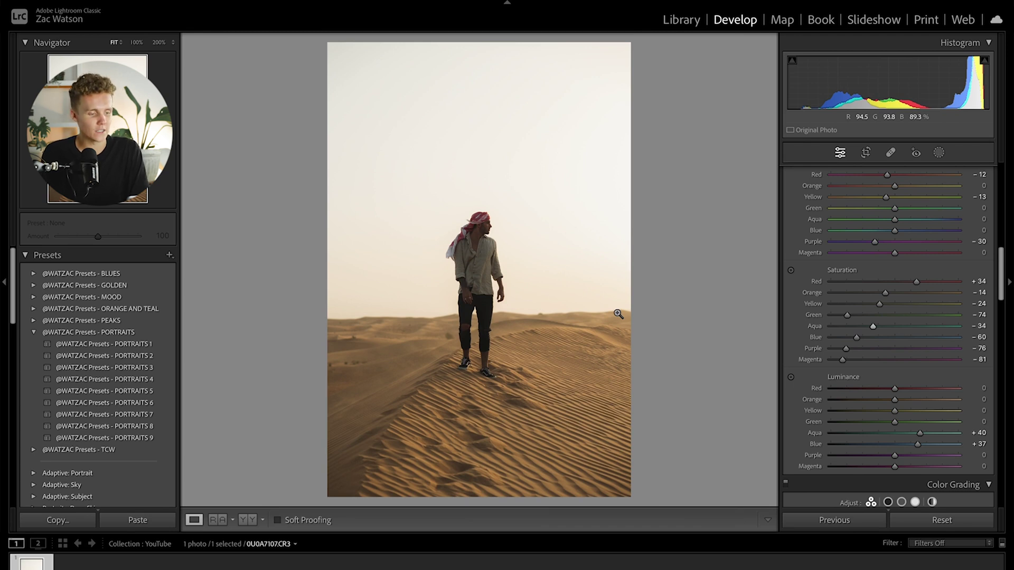
{"action": "key", "text": "backslash"}
{"action": "key", "text": "backslash"}
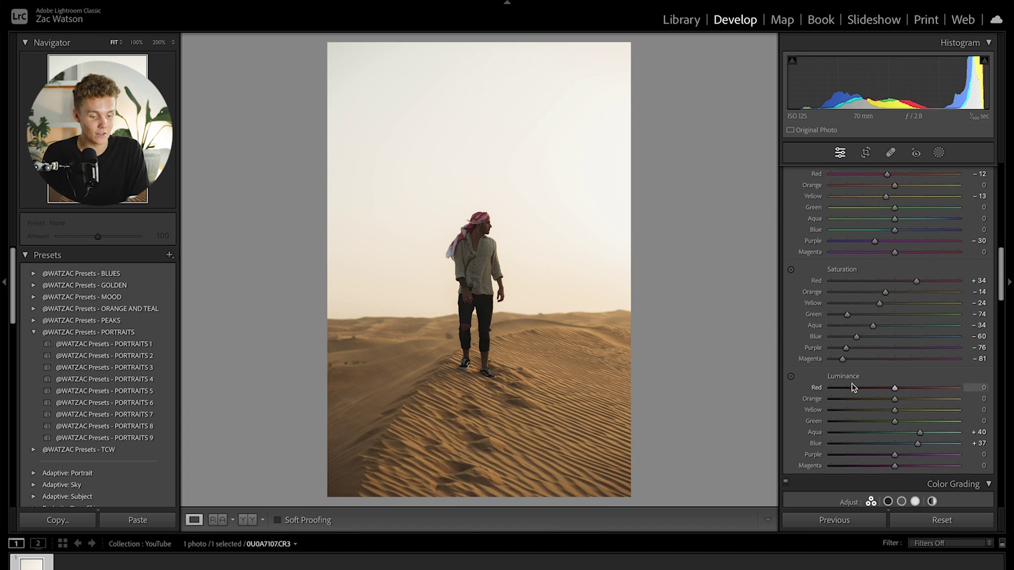
{"action": "scroll", "coordinate": [851, 384], "scroll_direction": "down", "scroll_amount": 5}
- Tint the Midtones wheel faintly orange and Highlights slightly cyan, comparing with grading off
{"action": "scroll", "coordinate": [929, 345], "scroll_direction": "down", "scroll_amount": 1}
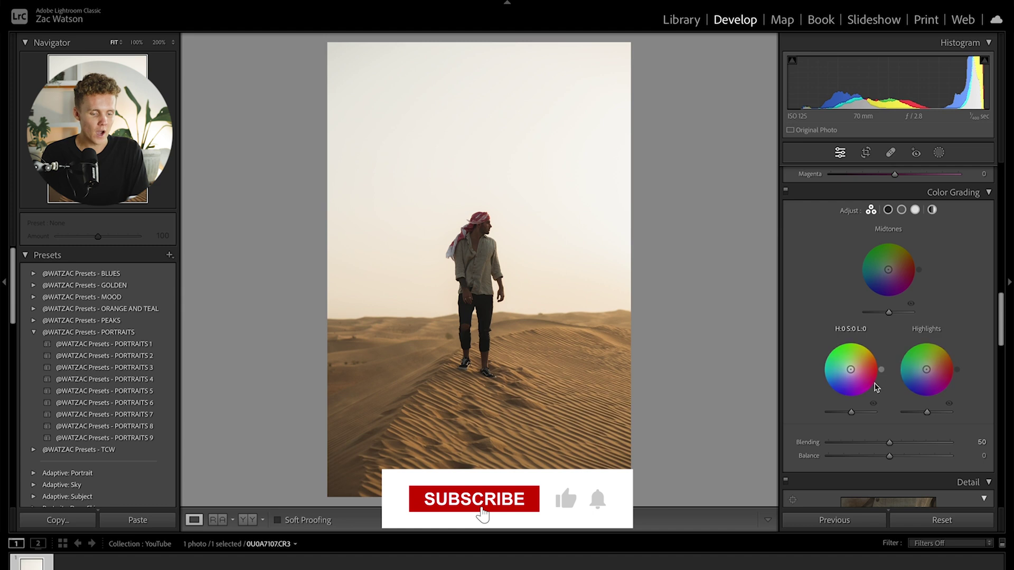
{"action": "left_click", "coordinate": [892, 267]}
{"action": "left_click_drag", "start_coordinate": [893, 270], "coordinate": [889, 269]}
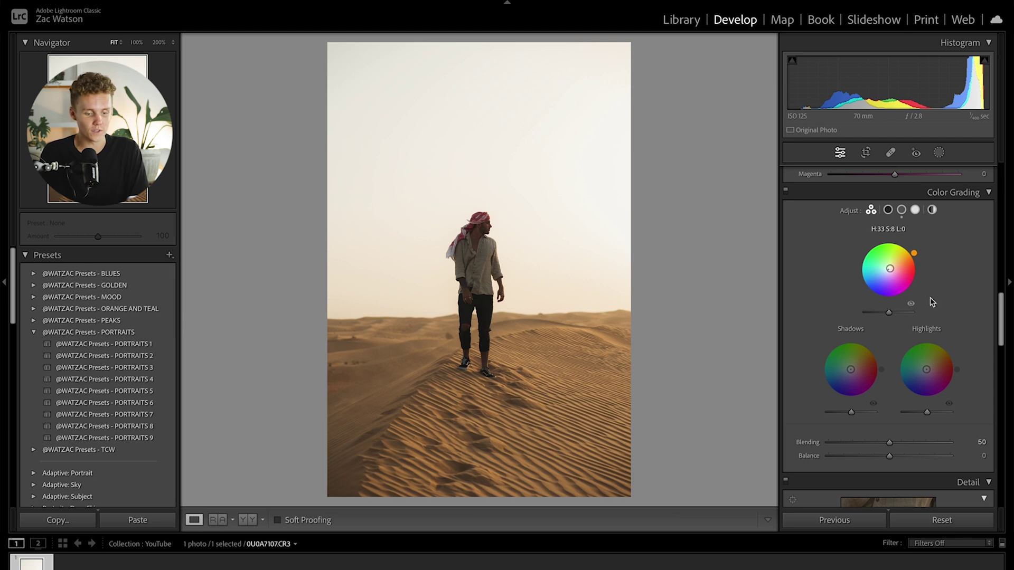
{"action": "mouse_move", "coordinate": [925, 382]}
{"action": "left_mouse_down"}
{"action": "mouse_move", "coordinate": [912, 385]}
{"action": "mouse_move", "coordinate": [940, 366]}
{"action": "mouse_move", "coordinate": [923, 371]}
{"action": "left_mouse_up"}
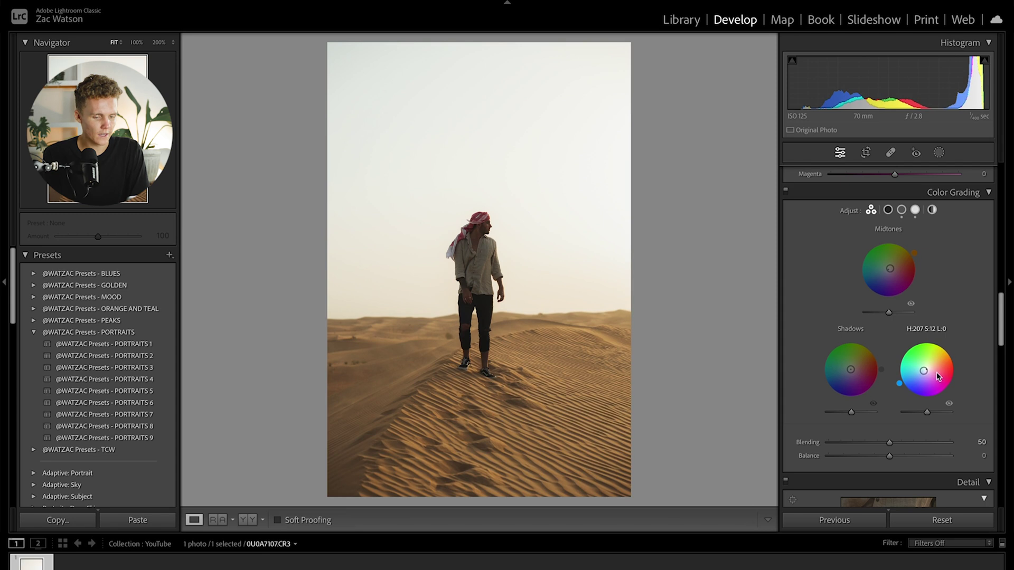
{"action": "left_click_drag", "start_coordinate": [923, 371], "coordinate": [925, 372]}
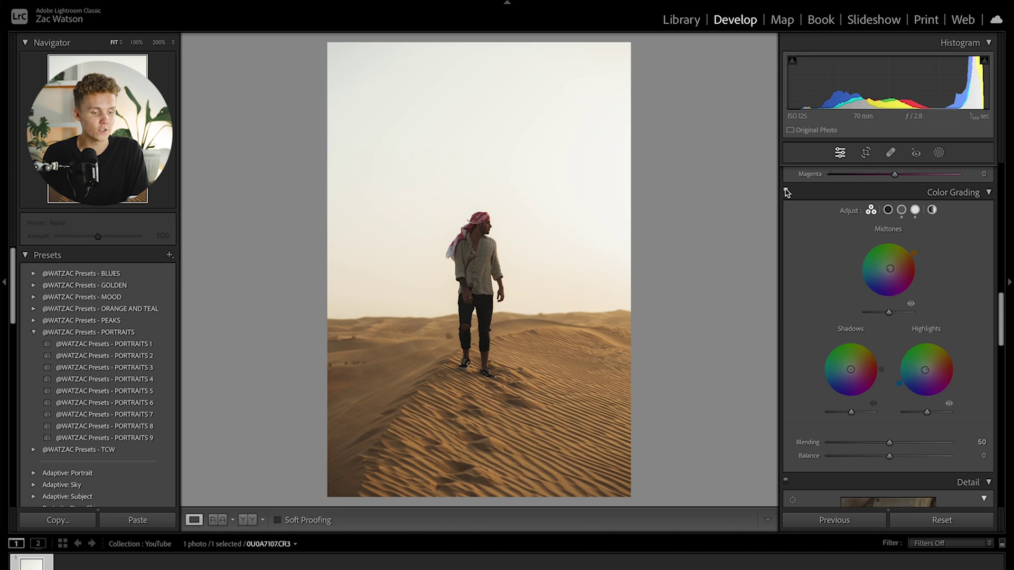
{"action": "scroll", "coordinate": [821, 256], "scroll_direction": "up", "scroll_amount": 5}
{"action": "scroll", "coordinate": [819, 254], "scroll_direction": "down", "scroll_amount": 3}
{"action": "left_click", "coordinate": [785, 298]}
{"action": "left_click", "coordinate": [785, 298]}
{"action": "left_click", "coordinate": [786, 298]}
{"action": "left_click", "coordinate": [785, 297]}
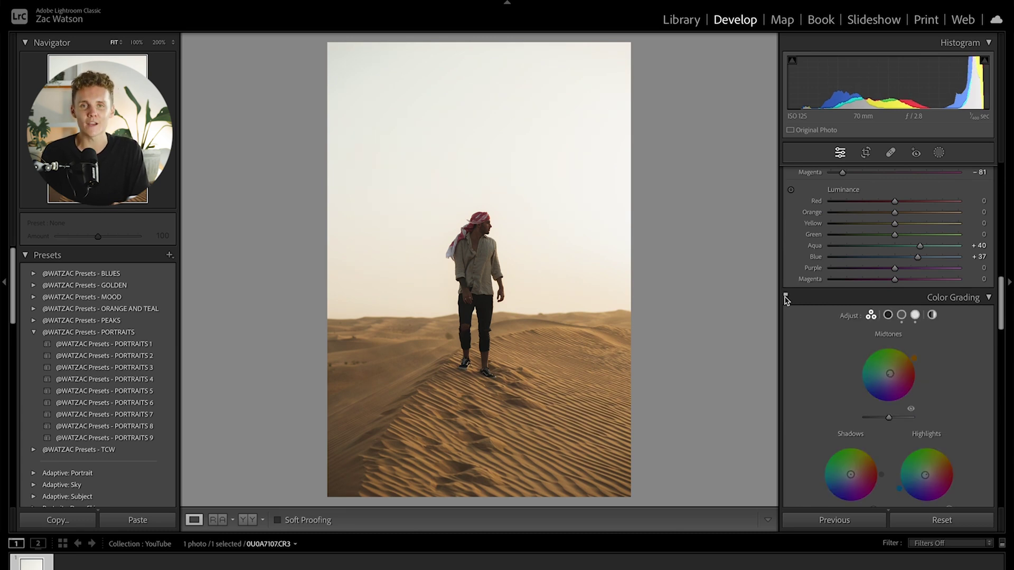
- Add a subtle warm Global tint at Hue 30, Saturation 8, comparing before and after
{"action": "left_click", "coordinate": [931, 315]}
{"action": "scroll", "coordinate": [945, 376], "scroll_direction": "down", "scroll_amount": 1}
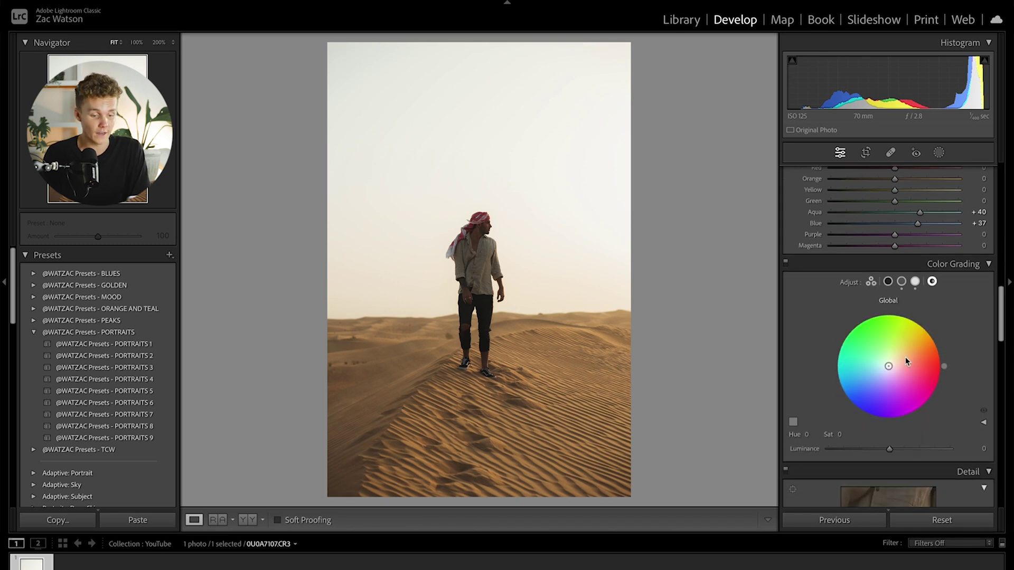
{"action": "left_click_drag", "start_coordinate": [889, 365], "coordinate": [892, 365]}
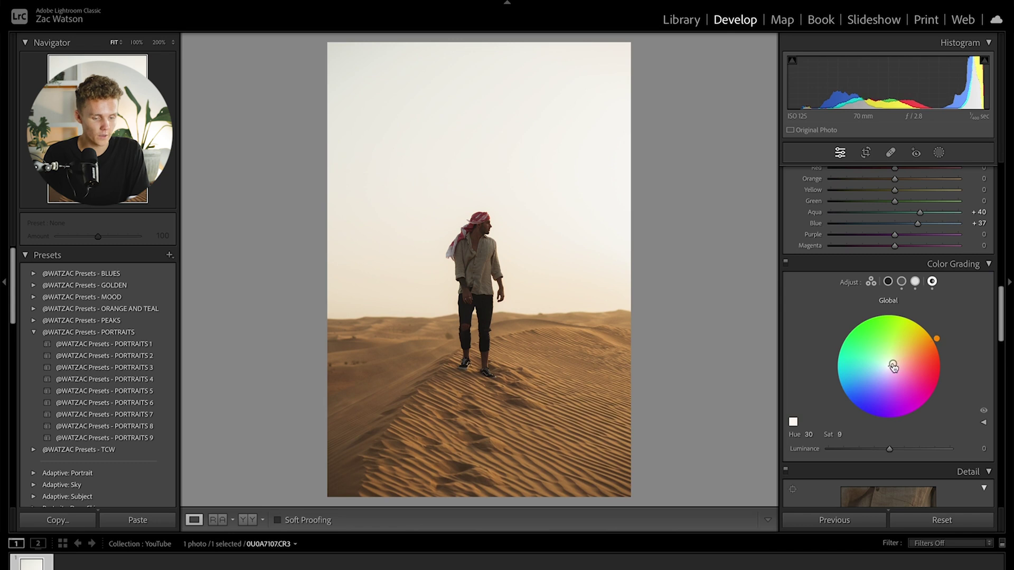
{"action": "left_click", "coordinate": [785, 262]}
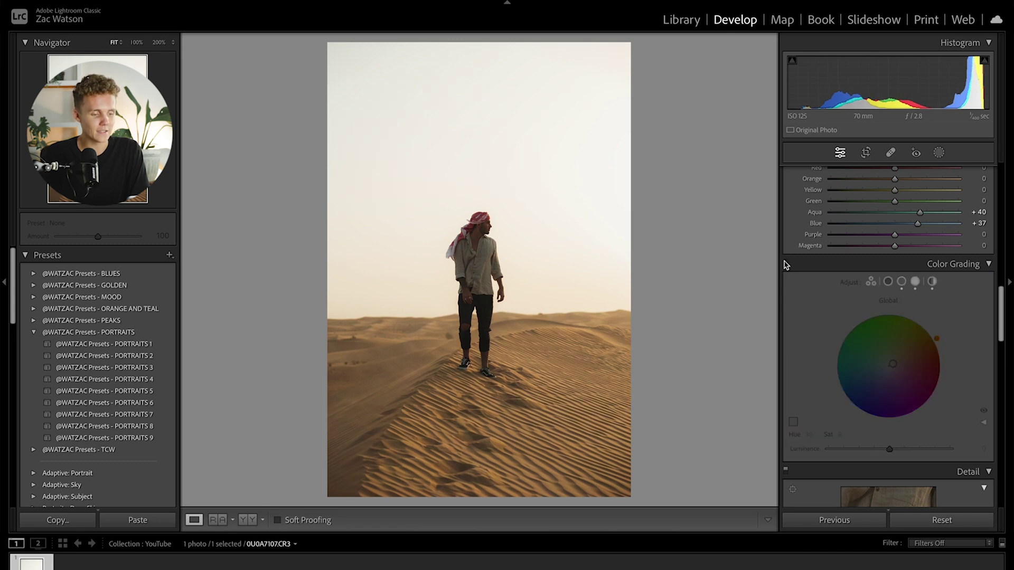
{"action": "left_click", "coordinate": [785, 262]}
{"action": "left_click", "coordinate": [785, 262]}
{"action": "left_click", "coordinate": [785, 263]}
{"action": "left_click", "coordinate": [785, 262]}
{"action": "left_click", "coordinate": [785, 263]}
{"action": "left_click_drag", "start_coordinate": [892, 363], "coordinate": [892, 364]}
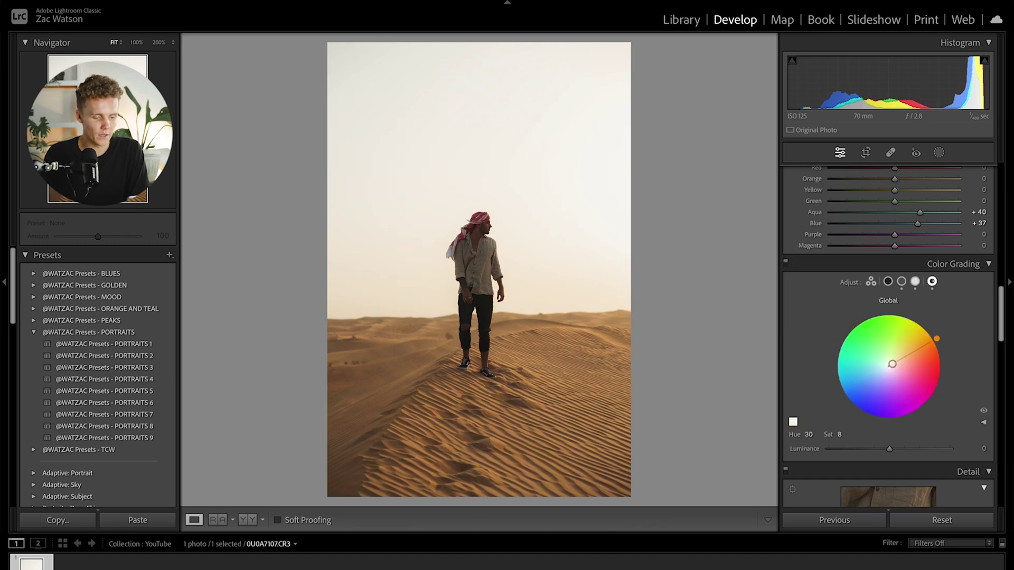
- Lower HSL Orange saturation to −23 and Yellow saturation to −33
{"action": "scroll", "coordinate": [879, 346], "scroll_direction": "up", "scroll_amount": 5}
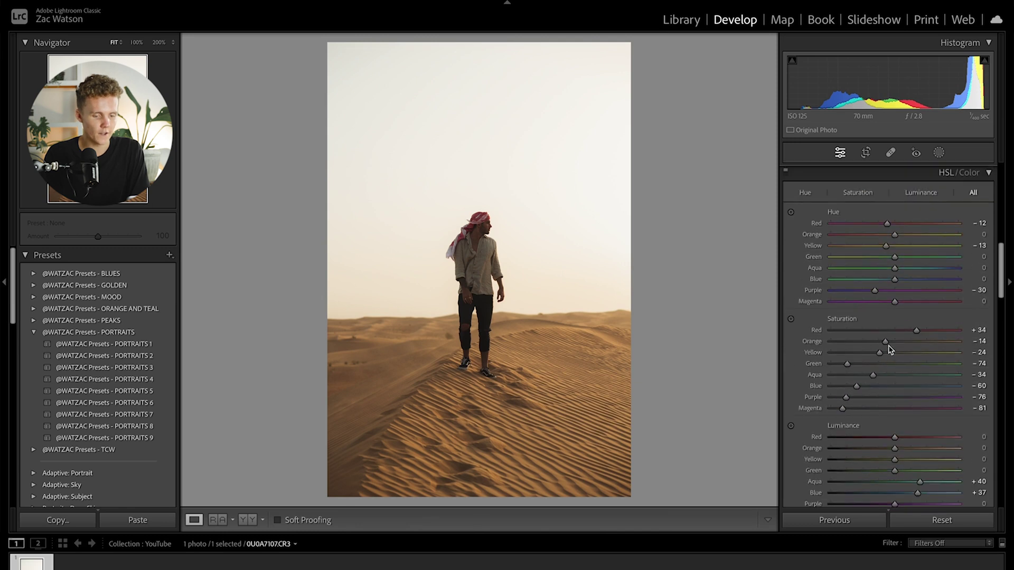
{"action": "left_click_drag", "start_coordinate": [886, 342], "coordinate": [874, 358]}
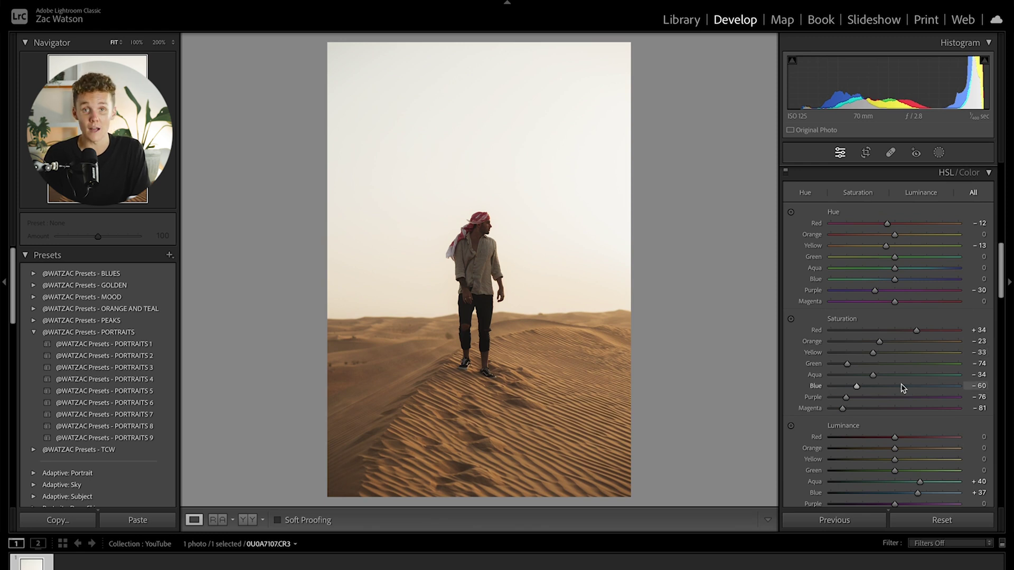
{"action": "scroll", "coordinate": [908, 422], "scroll_direction": "down", "scroll_amount": 5}
{"action": "scroll", "coordinate": [909, 430], "scroll_direction": "down", "scroll_amount": 5}
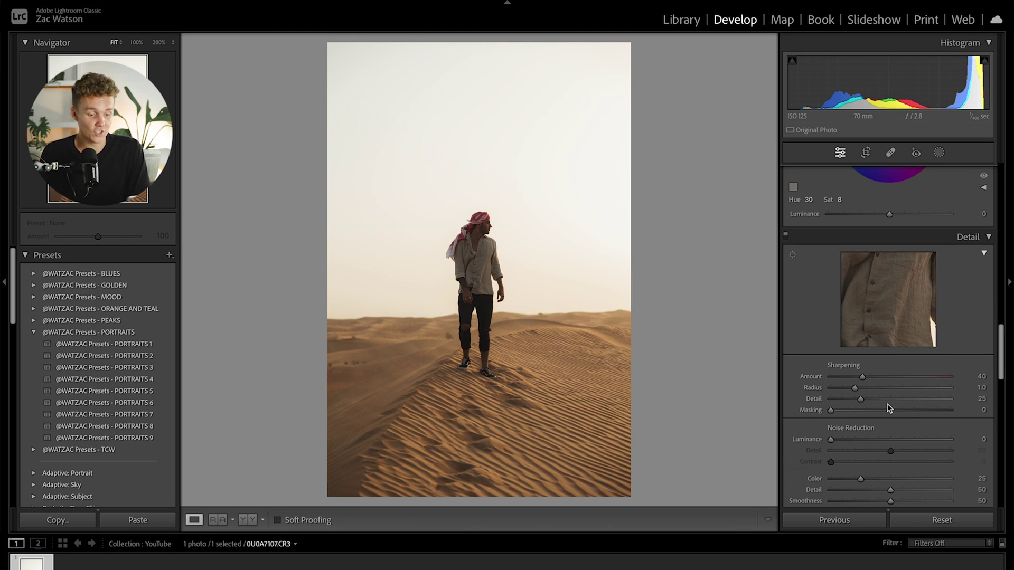
- Set the Detail panel's Noise Reduction Luminance slider to 21
{"action": "scroll", "coordinate": [892, 429], "scroll_direction": "down", "scroll_amount": 3}
{"action": "left_click_drag", "start_coordinate": [830, 347], "coordinate": [860, 353]}
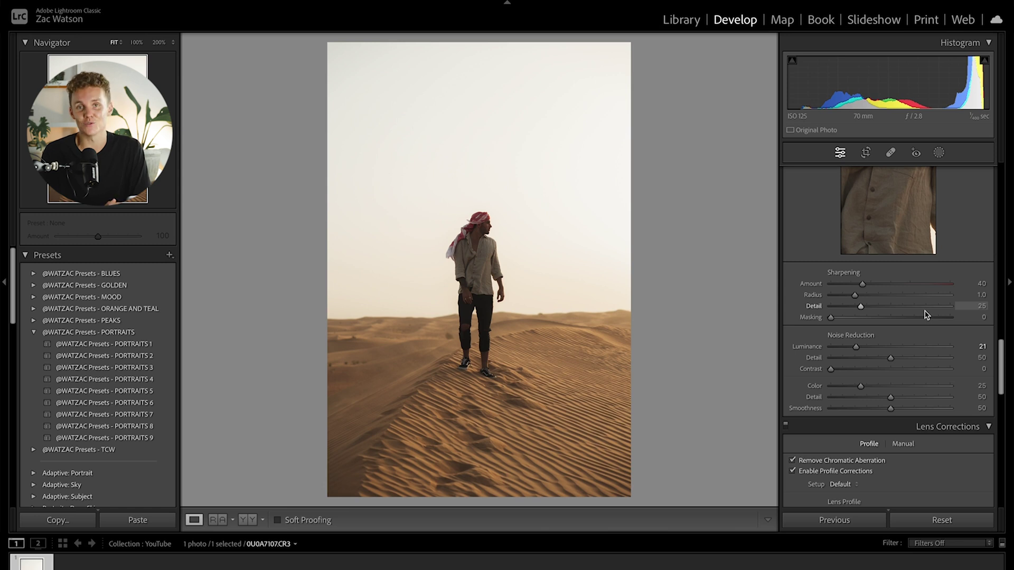
{"action": "scroll", "coordinate": [924, 315], "scroll_direction": "down", "scroll_amount": 5}
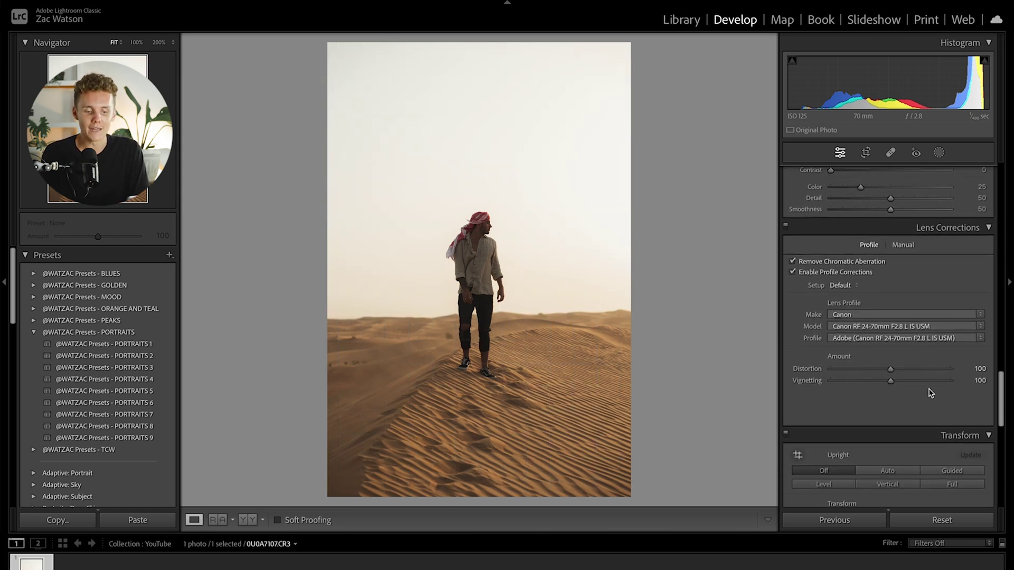
{"action": "scroll", "coordinate": [929, 369], "scroll_direction": "down", "scroll_amount": 4}
{"action": "scroll", "coordinate": [930, 392], "scroll_direction": "down", "scroll_amount": 1}
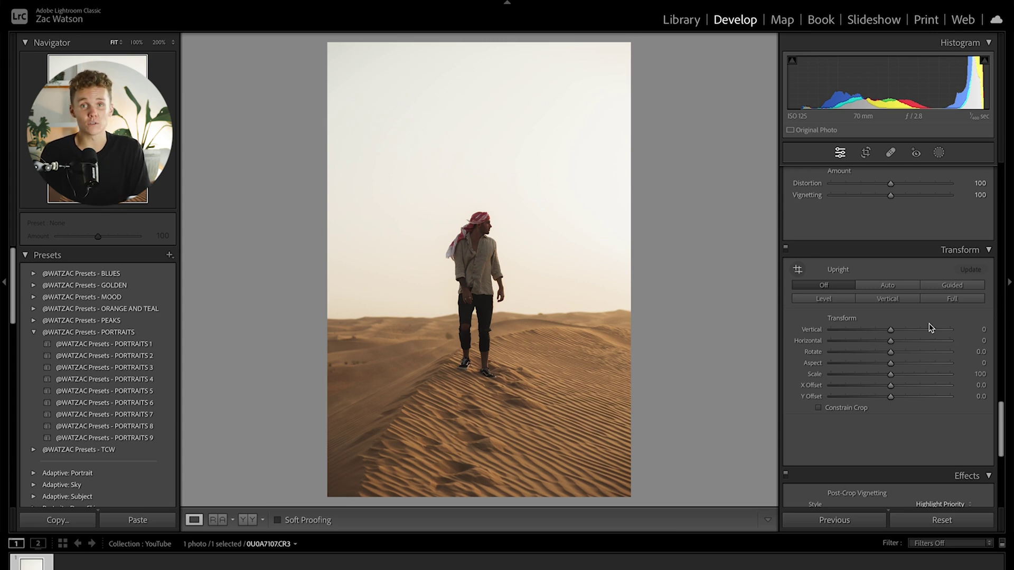
{"action": "left_click_drag", "start_coordinate": [890, 363], "coordinate": [957, 379]}
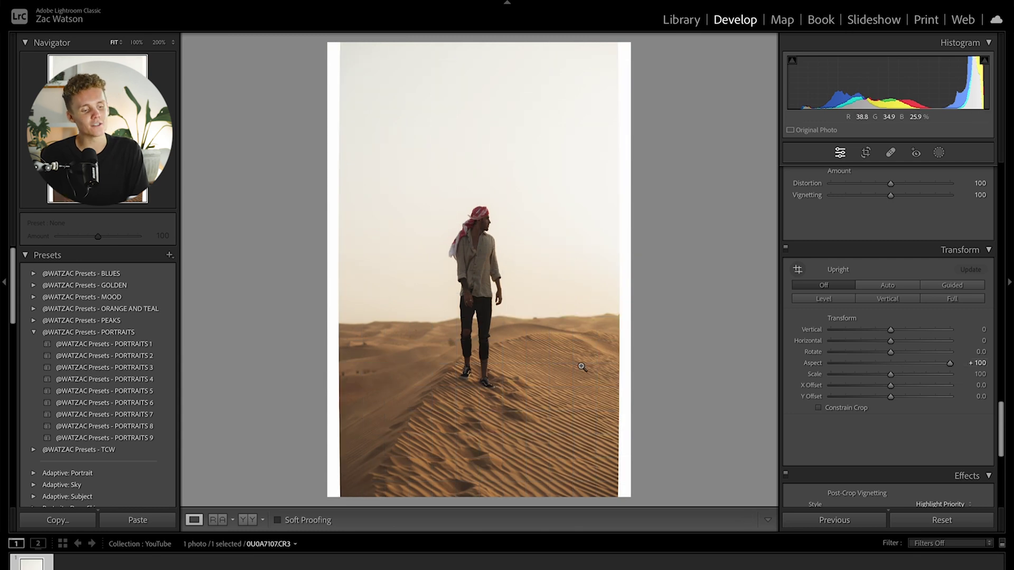
{"action": "double_click", "coordinate": [951, 363]}
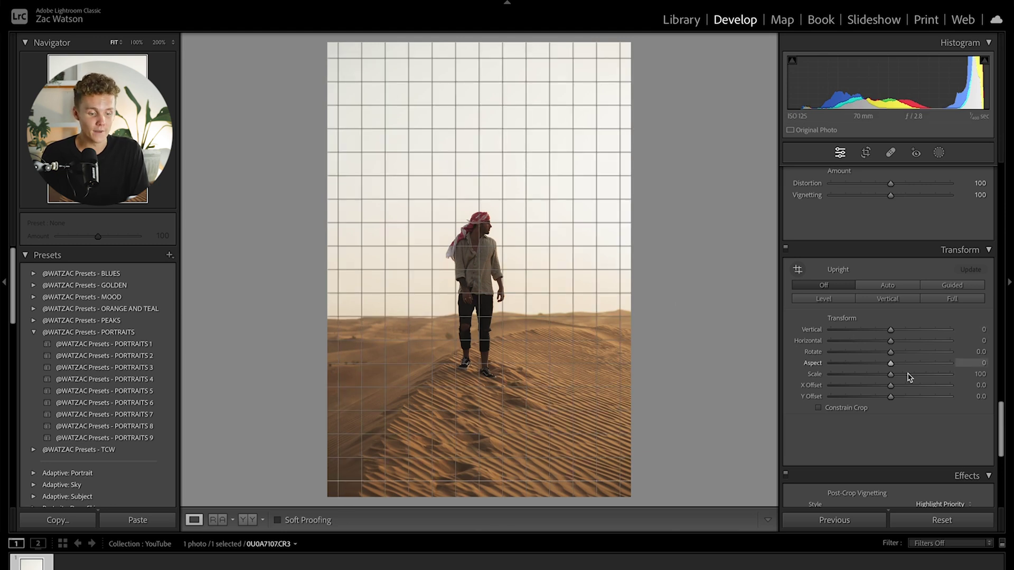
{"action": "scroll", "coordinate": [898, 402], "scroll_direction": "down", "scroll_amount": 10}
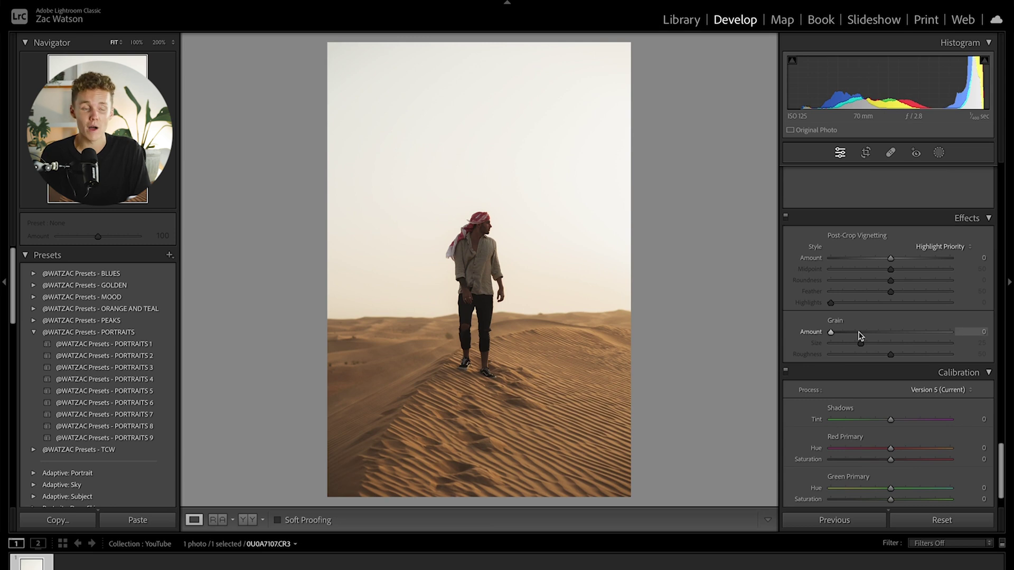
- Set Calibration Blue Primary −4/−4, Green Primary hue +3 sat −2, Red Primary hue −2 sat +3
{"action": "scroll", "coordinate": [871, 370], "scroll_direction": "down", "scroll_amount": 2}
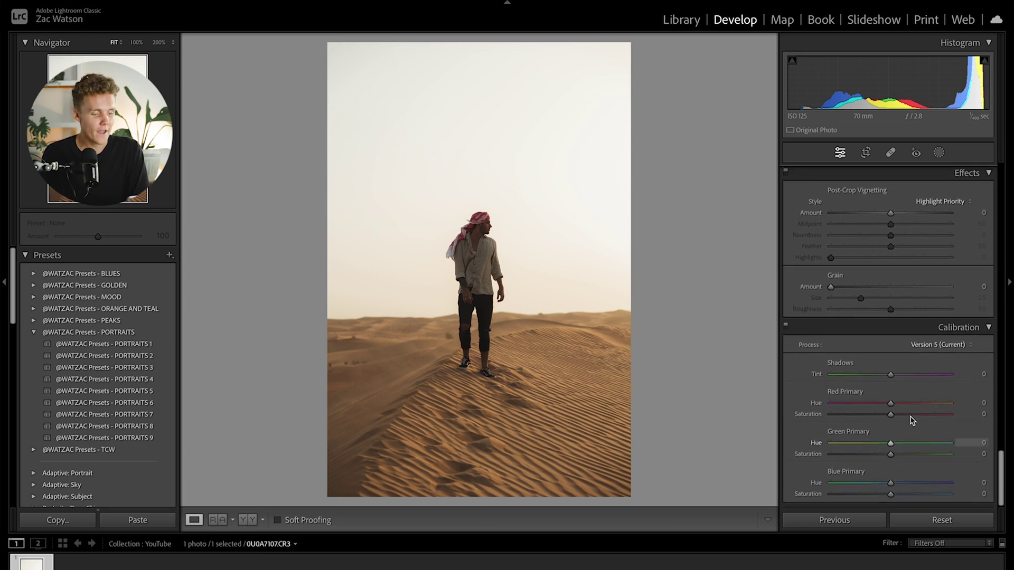
{"action": "left_click_drag", "start_coordinate": [890, 483], "coordinate": [887, 506]}
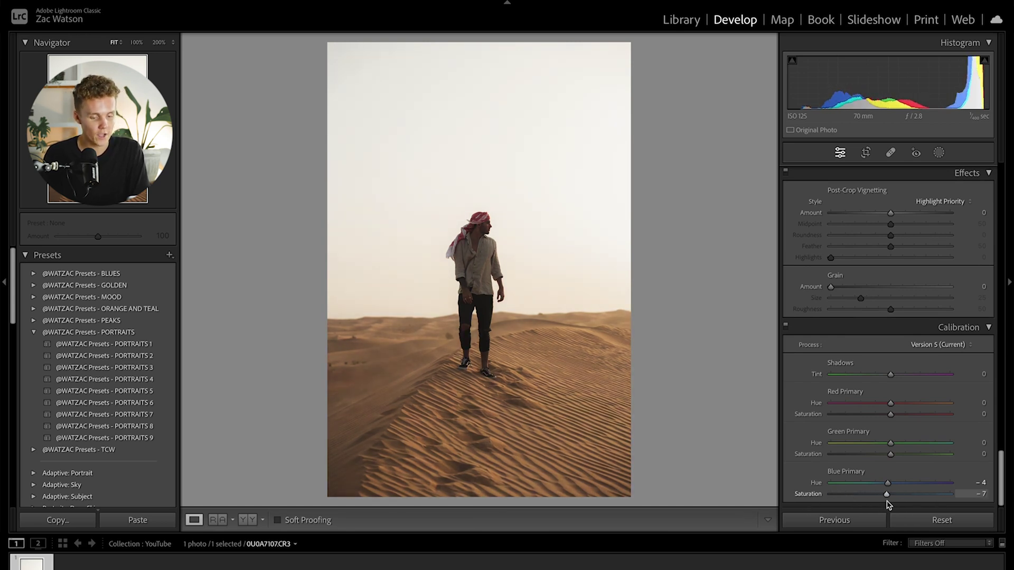
{"action": "left_click_drag", "start_coordinate": [891, 444], "coordinate": [888, 464]}
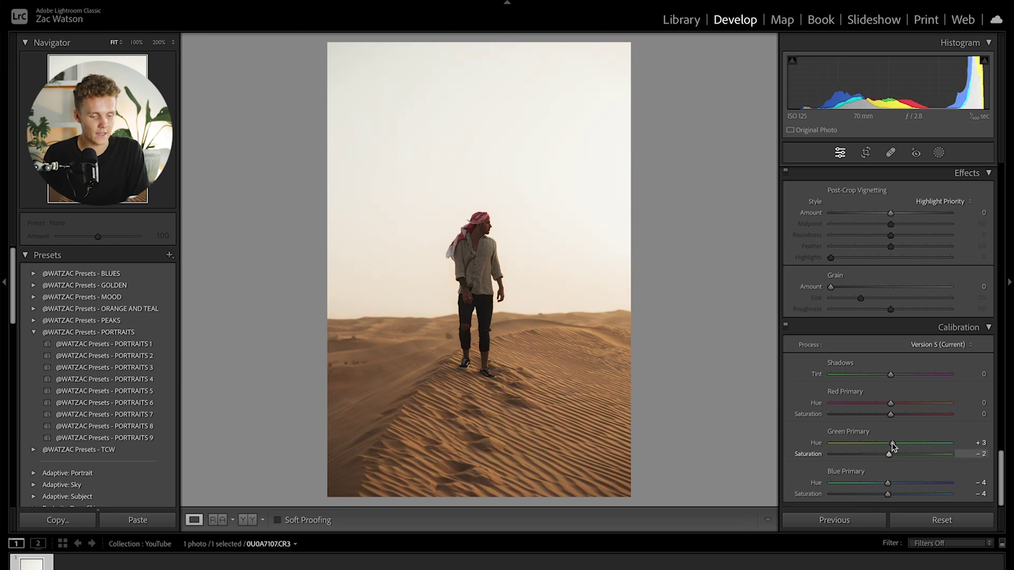
{"action": "left_click_drag", "start_coordinate": [890, 404], "coordinate": [893, 425]}
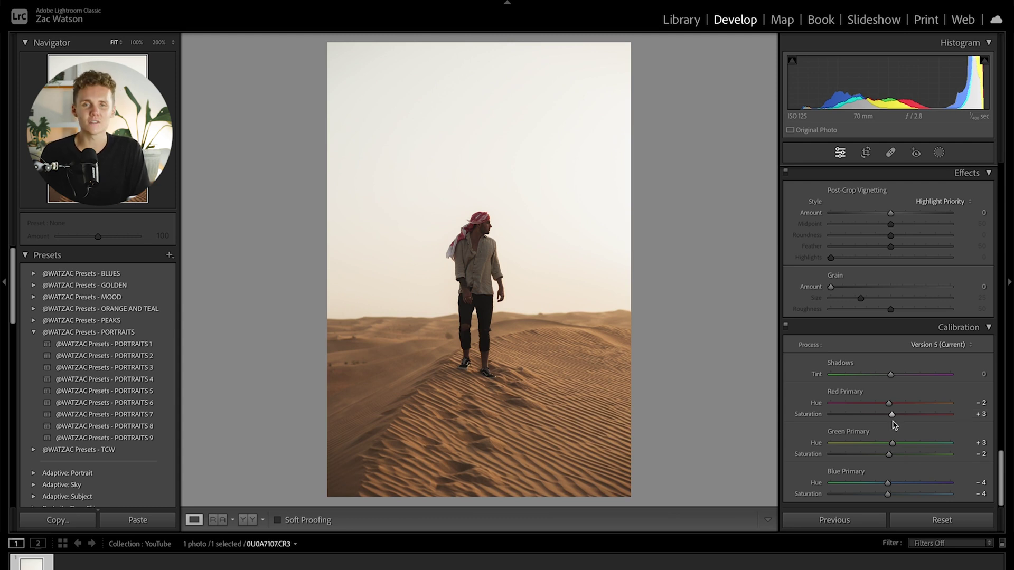
{"action": "scroll", "coordinate": [860, 308], "scroll_direction": "up", "scroll_amount": 15}
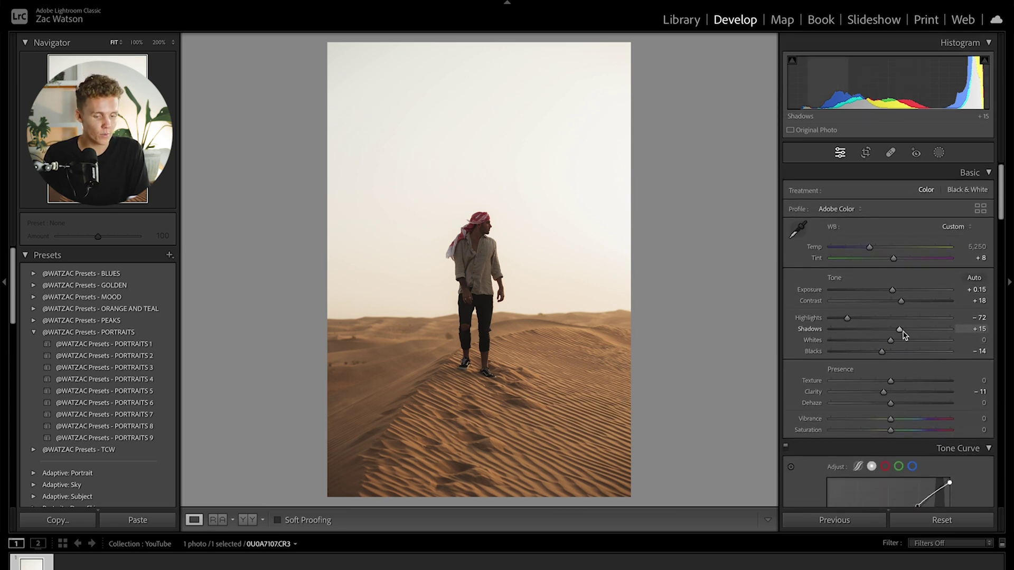
- Lift Shadows to +17 and open the Masking tools
{"action": "left_click_drag", "start_coordinate": [900, 329], "coordinate": [902, 330]}
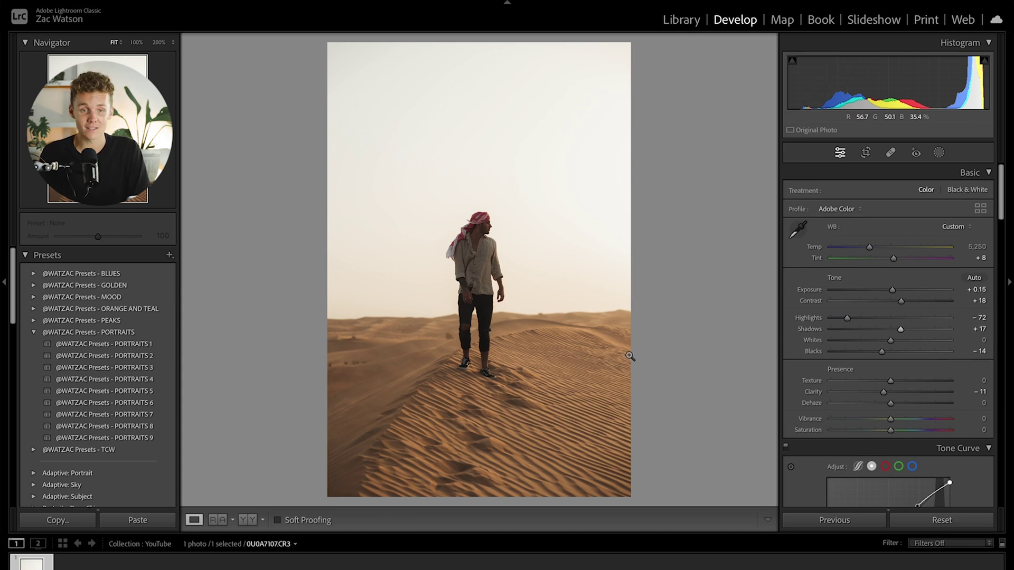
{"action": "left_click", "coordinate": [938, 153]}
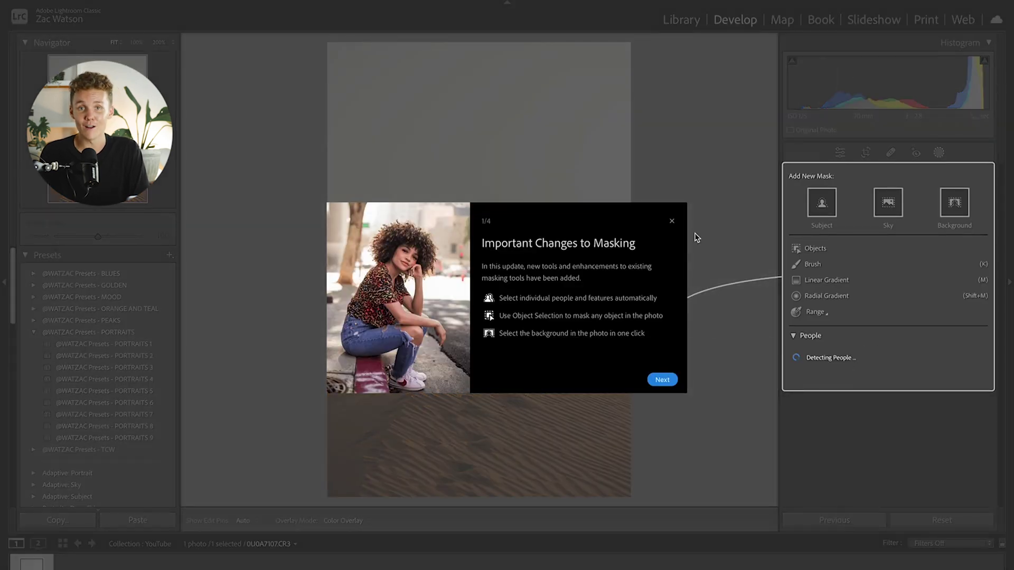
- Draw an inverted radial gradient around the man that darkens the edges by −0.67 exposure
{"action": "left_click", "coordinate": [673, 221]}
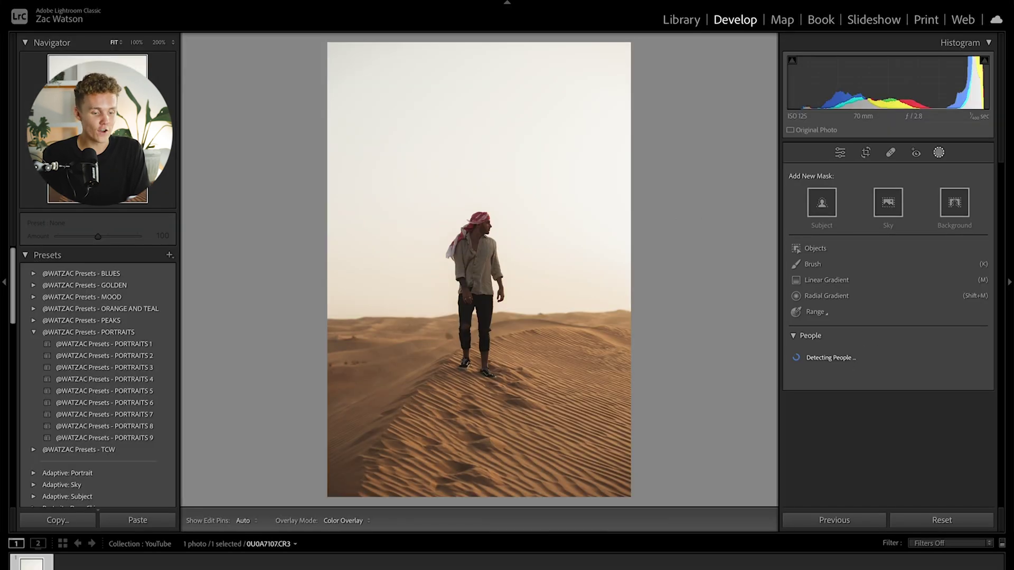
{"action": "left_click", "coordinate": [828, 298]}
{"action": "left_click_drag", "start_coordinate": [414, 190], "coordinate": [677, 512]}
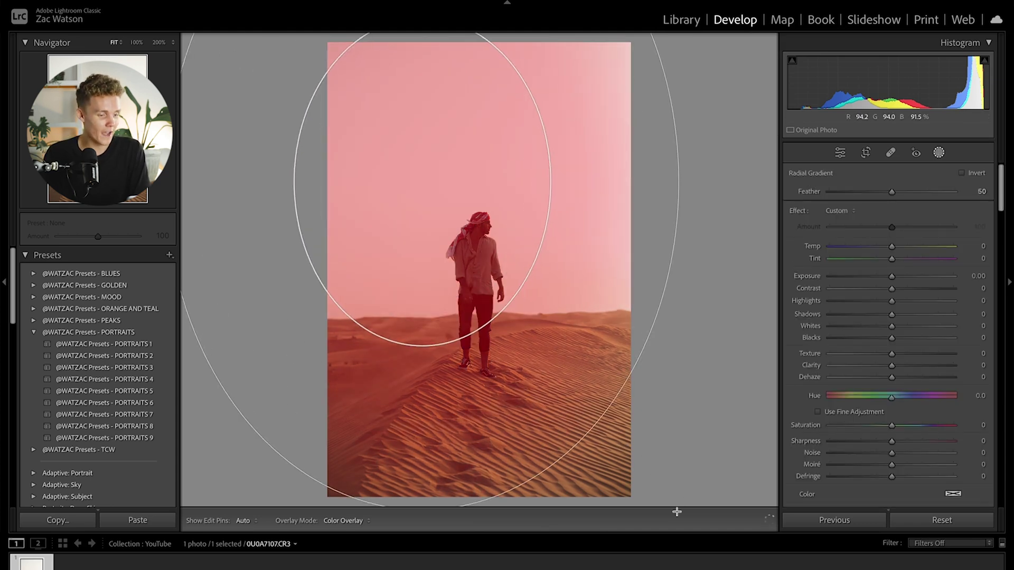
{"action": "left_click_drag", "start_coordinate": [421, 181], "coordinate": [482, 362]}
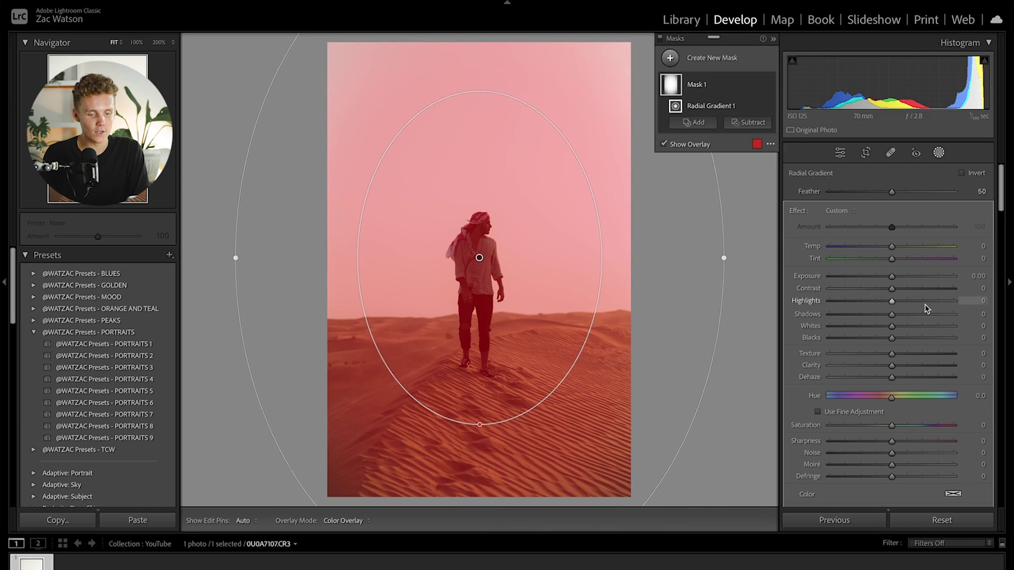
{"action": "left_click", "coordinate": [972, 173]}
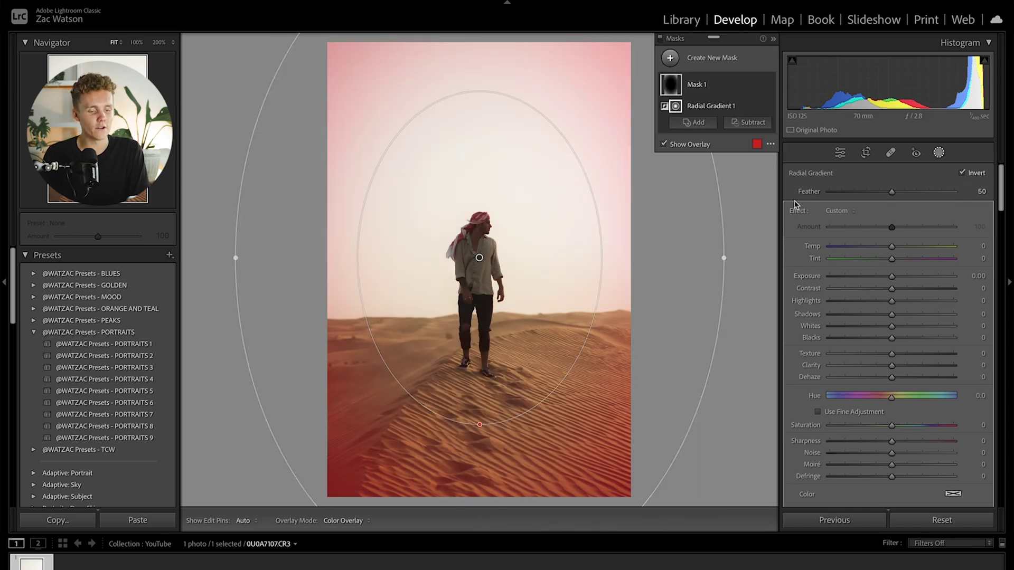
{"action": "left_click_drag", "start_coordinate": [891, 276], "coordinate": [881, 281]}
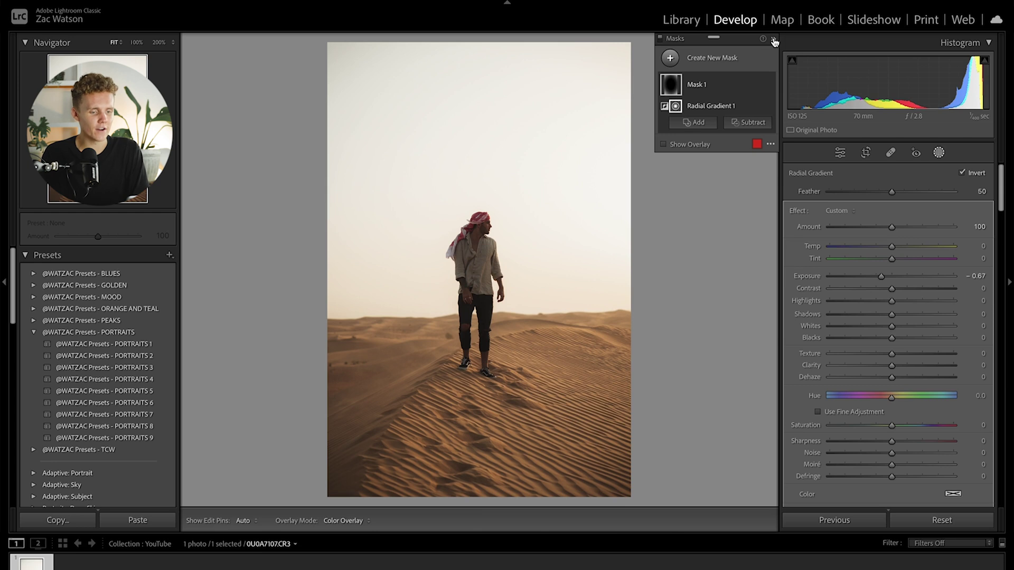
- Collapse the mask list, reopen the masking tools and show the new mask types
{"action": "left_click", "coordinate": [774, 41]}
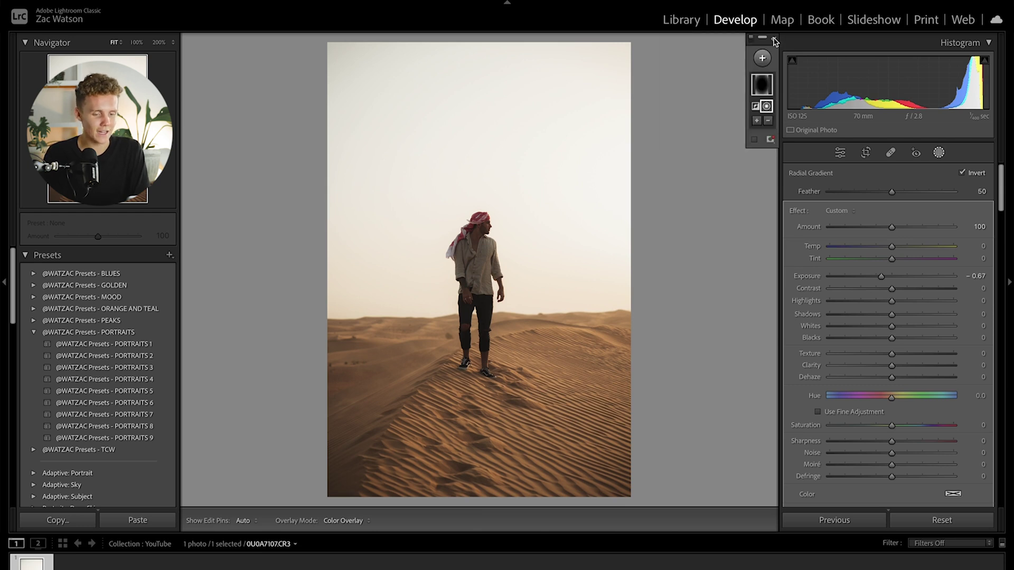
{"action": "left_click", "coordinate": [938, 153]}
{"action": "left_click", "coordinate": [938, 153]}
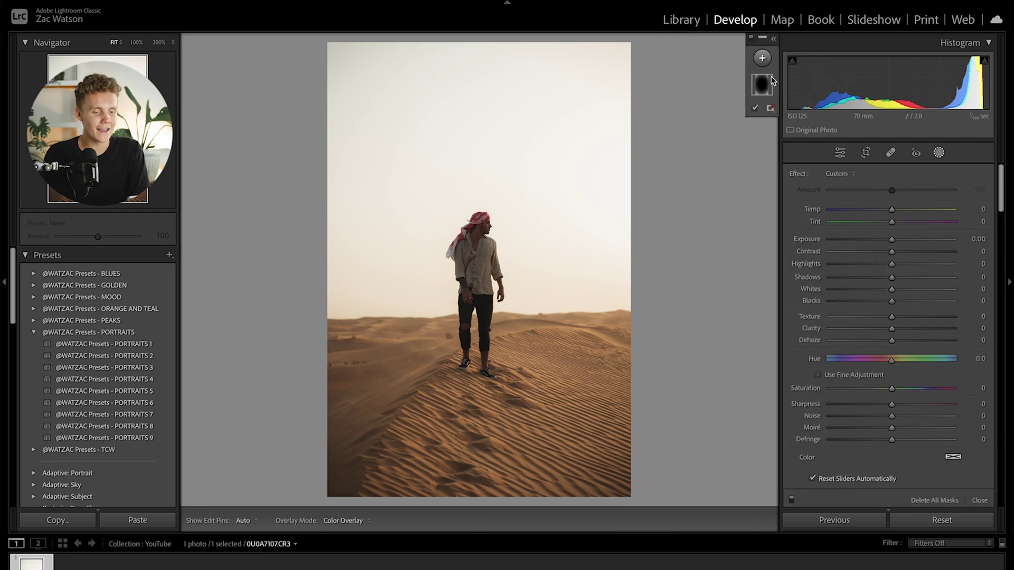
{"action": "left_click", "coordinate": [762, 58]}
- Drag a linear gradient up from the bottom edge with Exposure −0.15, Contrast 25 and Shadows −23
{"action": "left_click", "coordinate": [777, 181]}
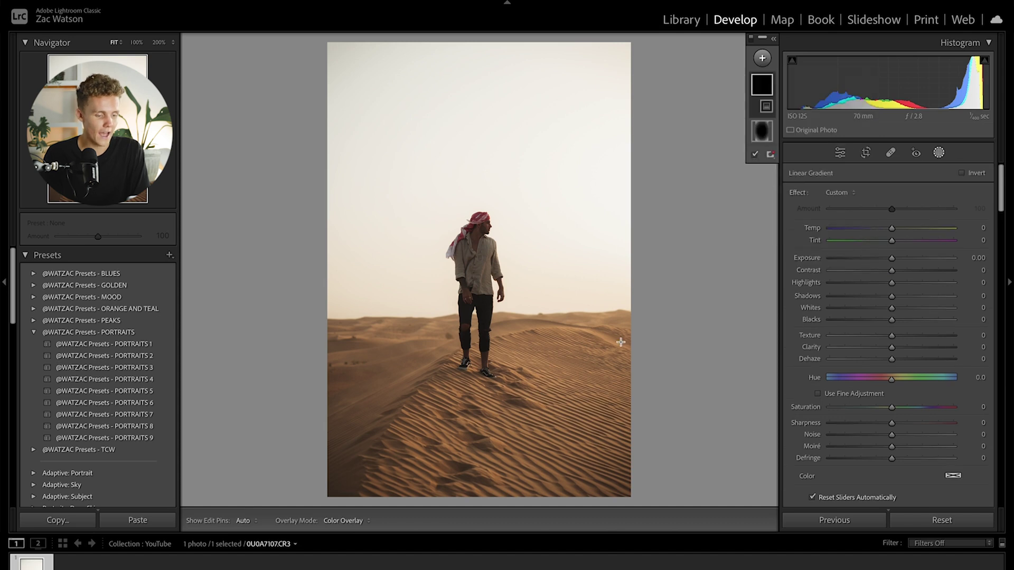
{"action": "left_click_drag", "start_coordinate": [515, 494], "coordinate": [502, 408]}
{"action": "left_click_drag", "start_coordinate": [891, 258], "coordinate": [877, 297]}
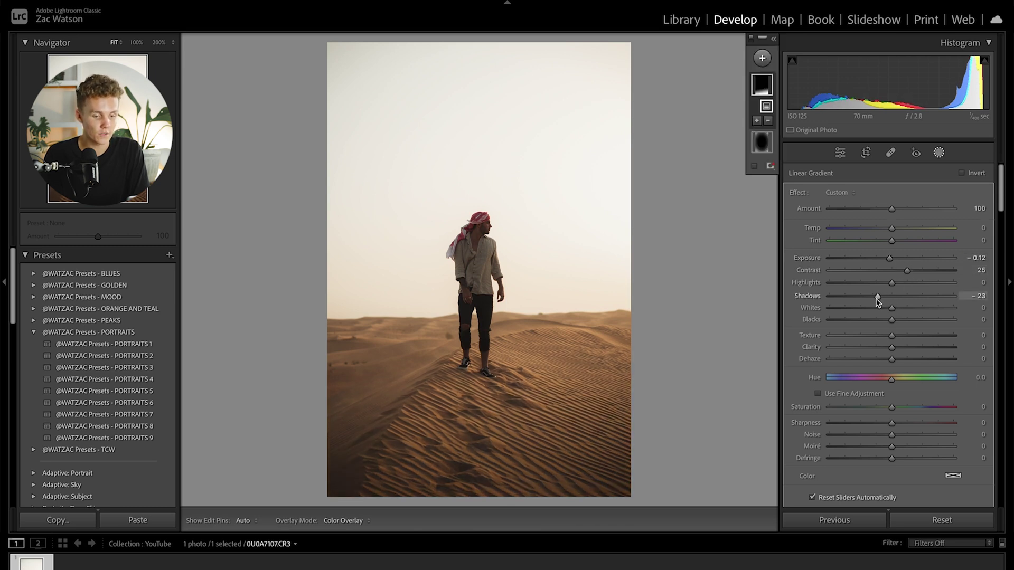
{"action": "left_click_drag", "start_coordinate": [890, 260], "coordinate": [889, 260]}
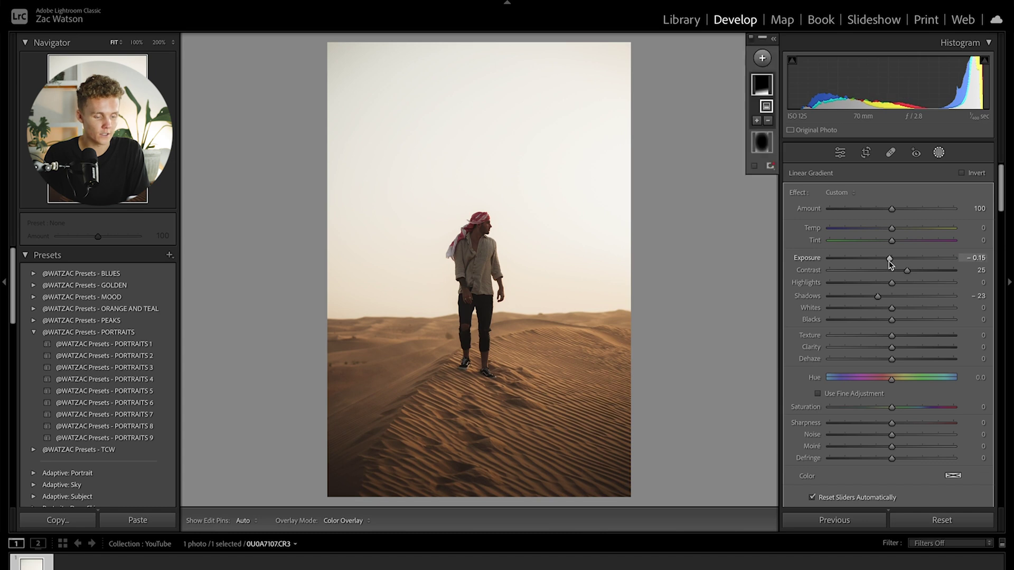
{"action": "left_click", "coordinate": [939, 153]}
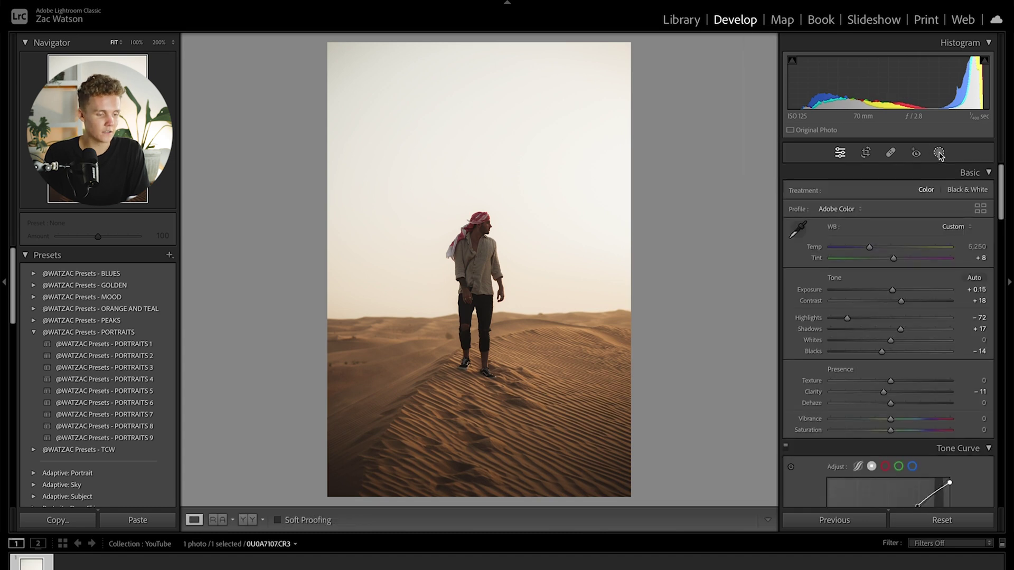
{"action": "key", "text": "backslash"}
{"action": "key", "text": "backslash"}
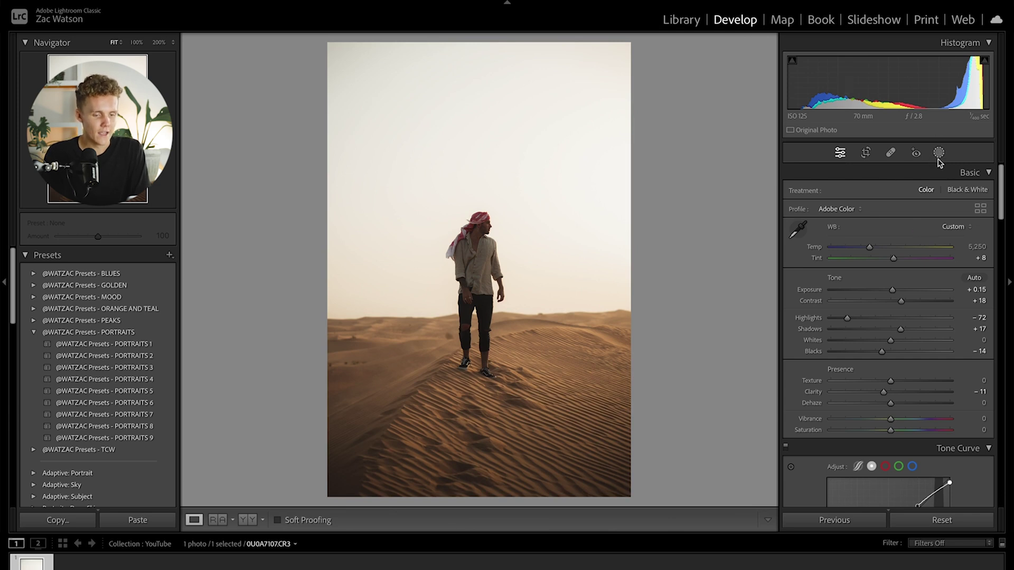
- Place a radial gradient past the right frame edge with Dehaze −6, Clarity −12 and Tint 4
{"action": "left_click", "coordinate": [938, 153]}
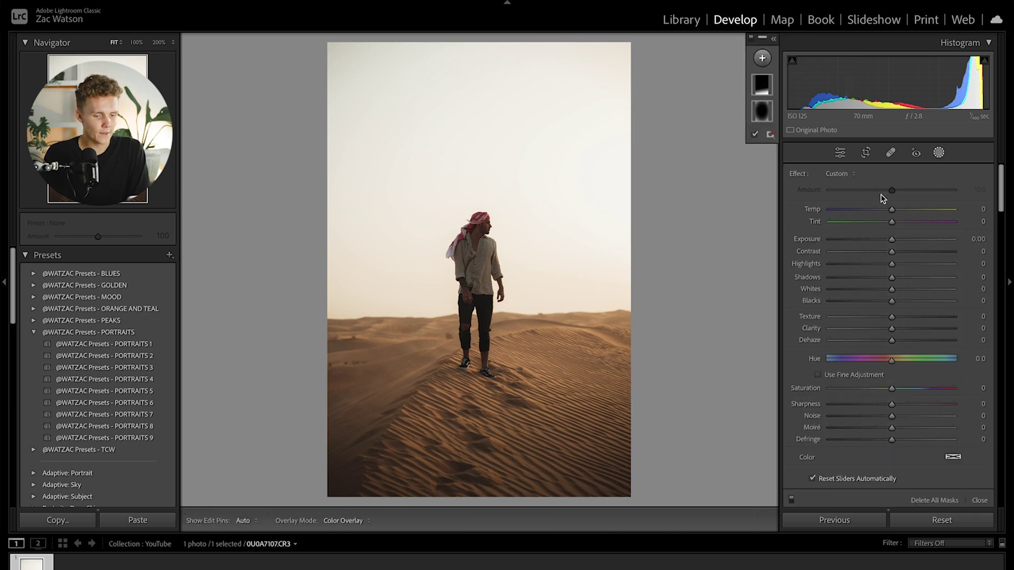
{"action": "left_click", "coordinate": [762, 58]}
{"action": "left_click", "coordinate": [776, 183]}
{"action": "left_click_drag", "start_coordinate": [640, 274], "coordinate": [757, 394]}
{"action": "left_click_drag", "start_coordinate": [629, 305], "coordinate": [699, 300]}
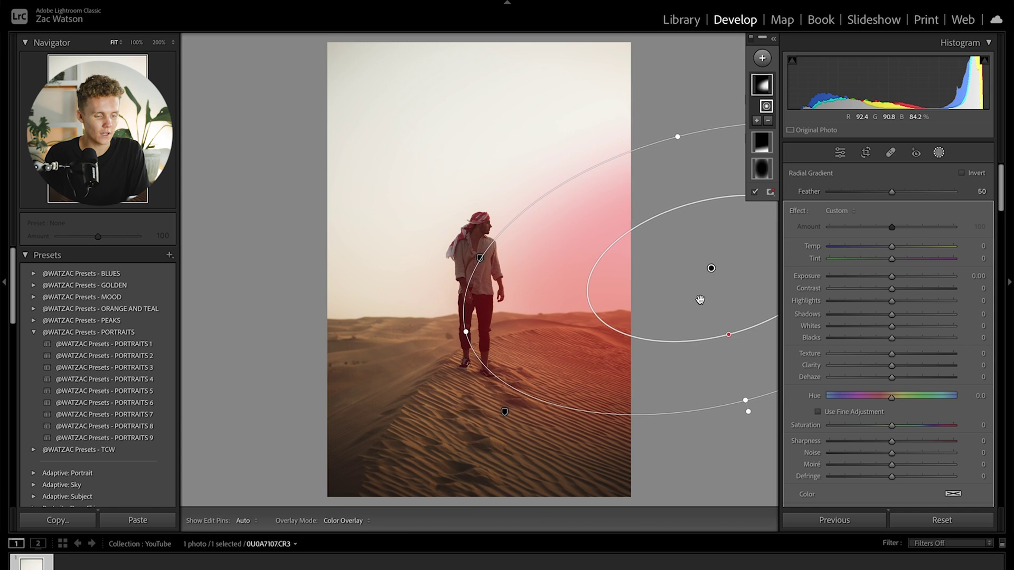
{"action": "scroll", "coordinate": [872, 392], "scroll_direction": "down", "scroll_amount": 2}
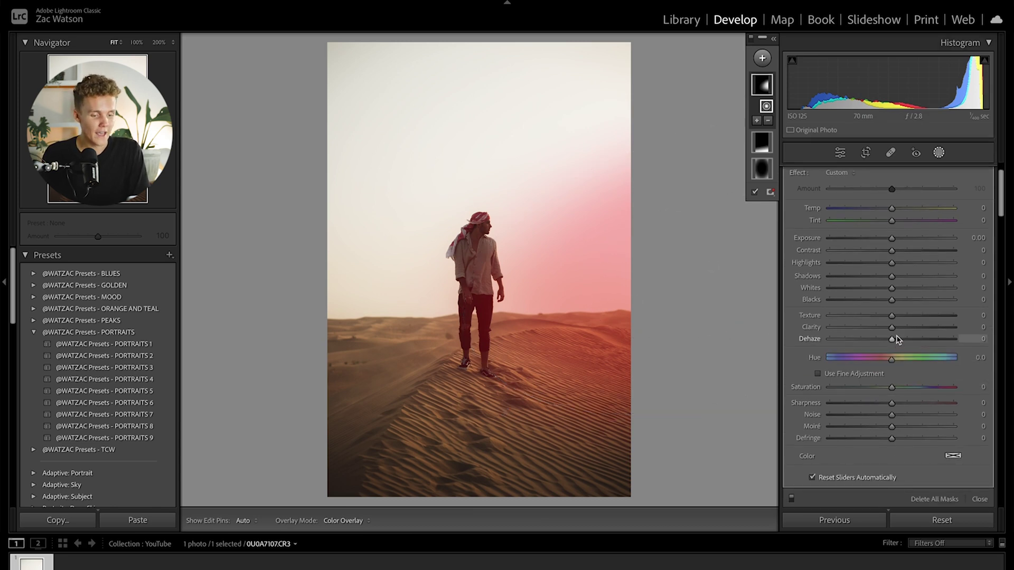
{"action": "left_click_drag", "start_coordinate": [894, 342], "coordinate": [814, 350]}
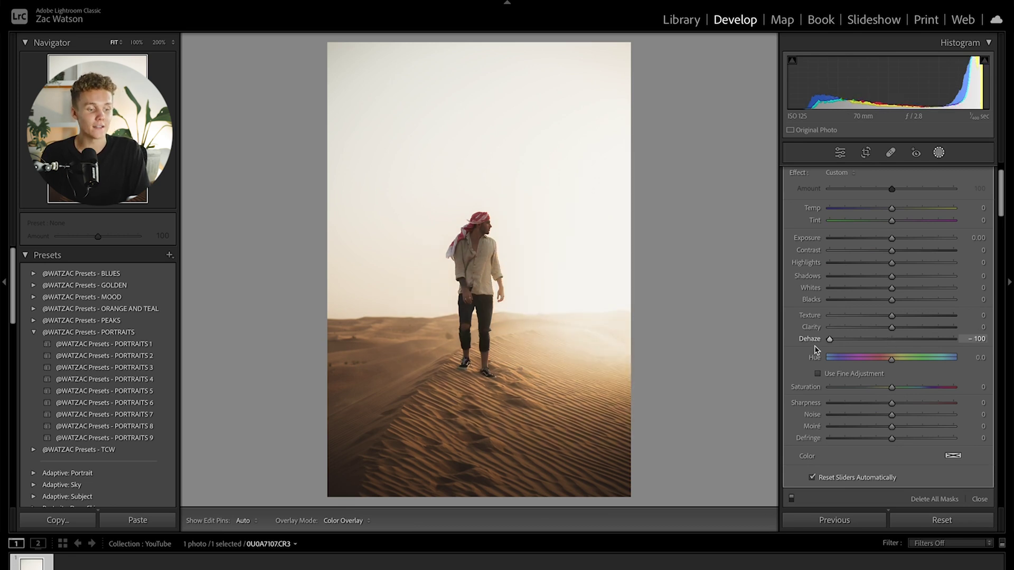
{"action": "left_click_drag", "start_coordinate": [814, 350], "coordinate": [889, 338]}
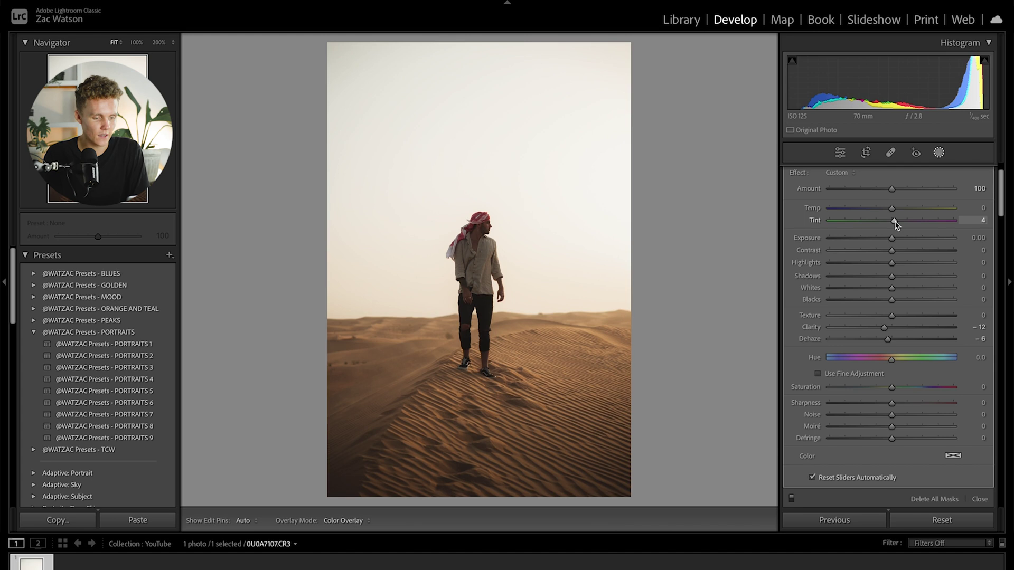
{"action": "left_click", "coordinate": [939, 153]}
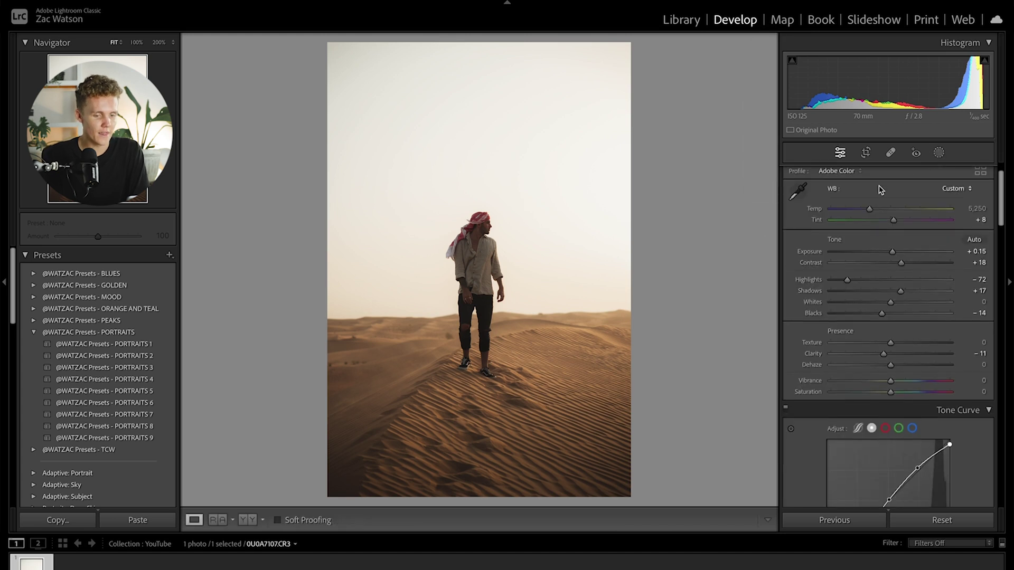
- Start a Select People mask and pick the detected Person 1
{"action": "left_click", "coordinate": [938, 152]}
{"action": "left_click", "coordinate": [770, 69]}
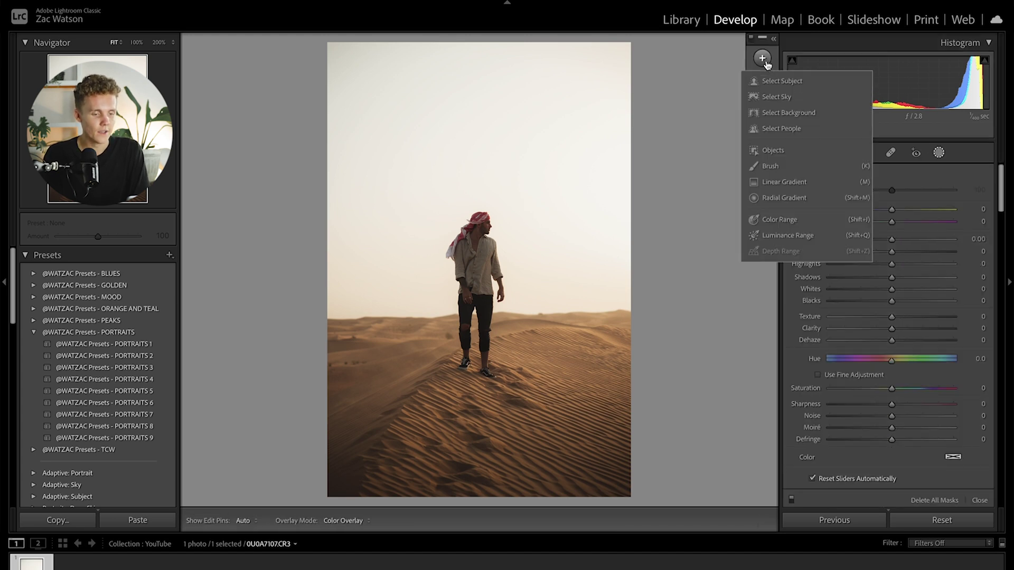
{"action": "left_click", "coordinate": [797, 129]}
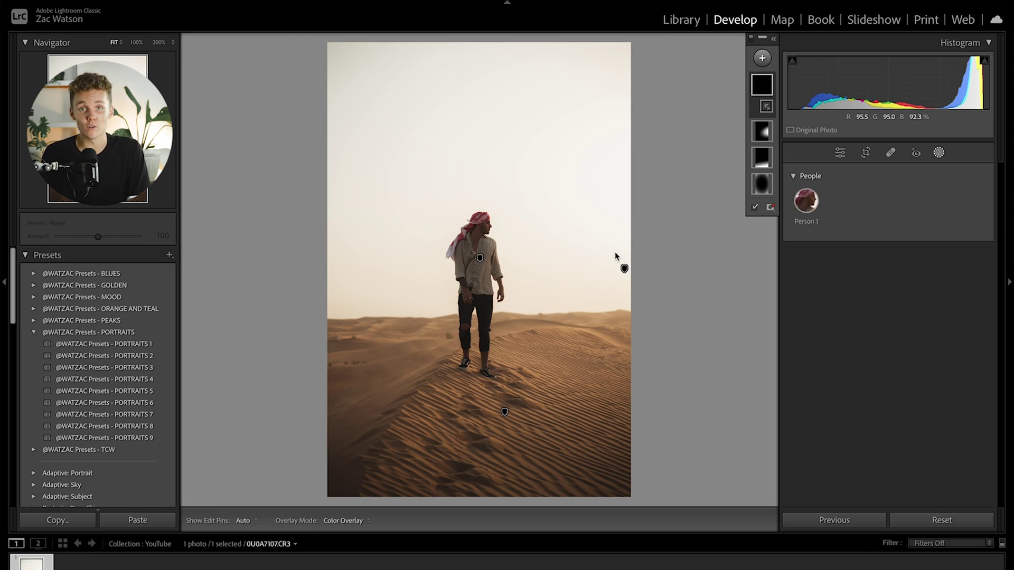
{"action": "left_click", "coordinate": [805, 201]}
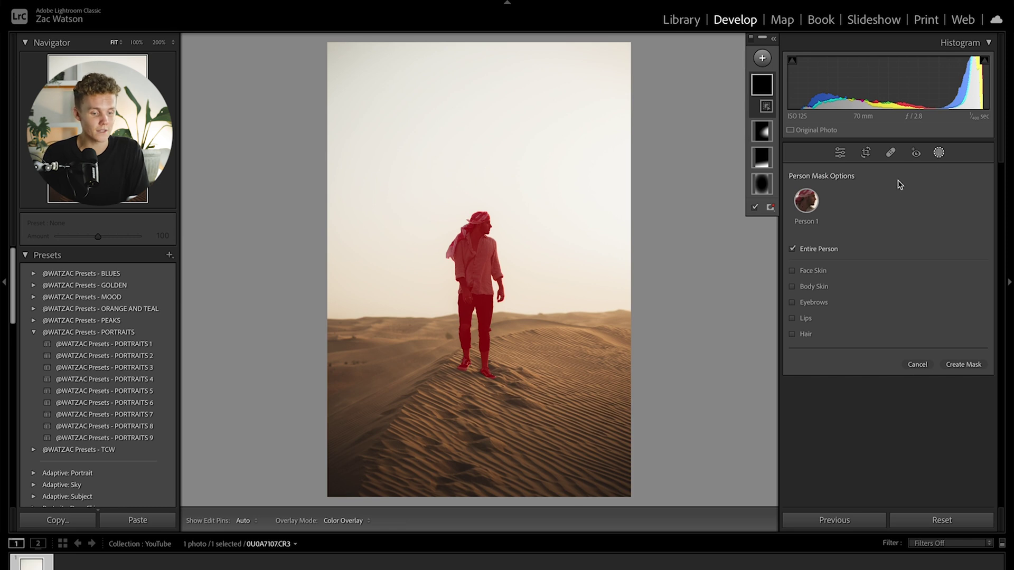
- Create the whole-person mask and brighten the man to Exposure 0.26
{"action": "left_click", "coordinate": [966, 365]}
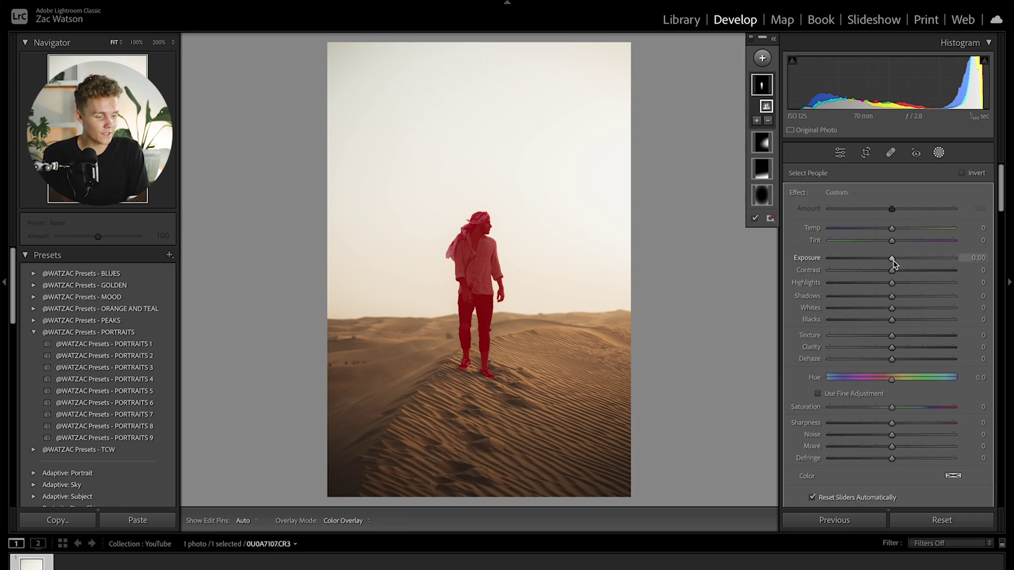
{"action": "left_click_drag", "start_coordinate": [894, 263], "coordinate": [898, 263]}
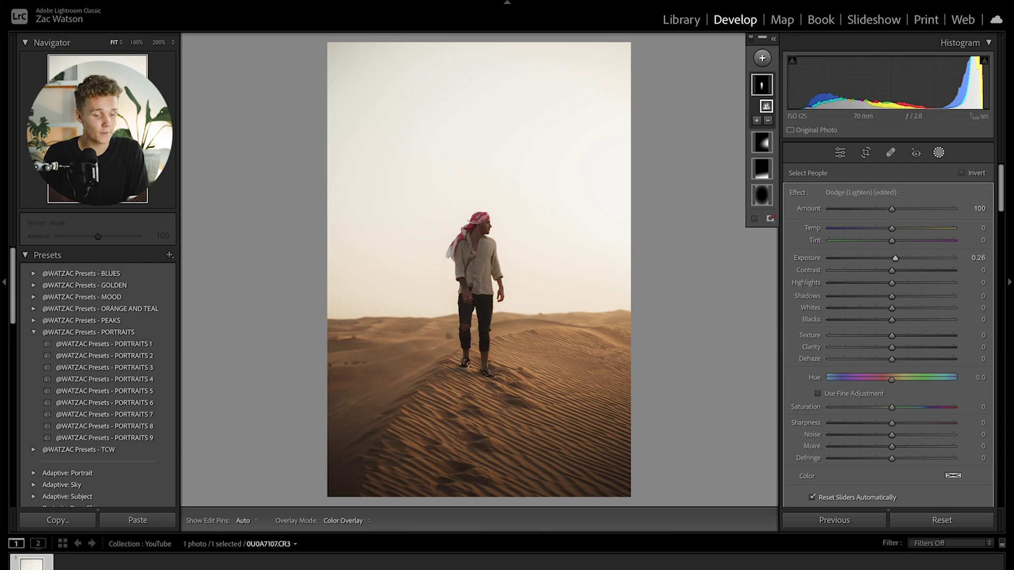
{"action": "left_click", "coordinate": [515, 280]}
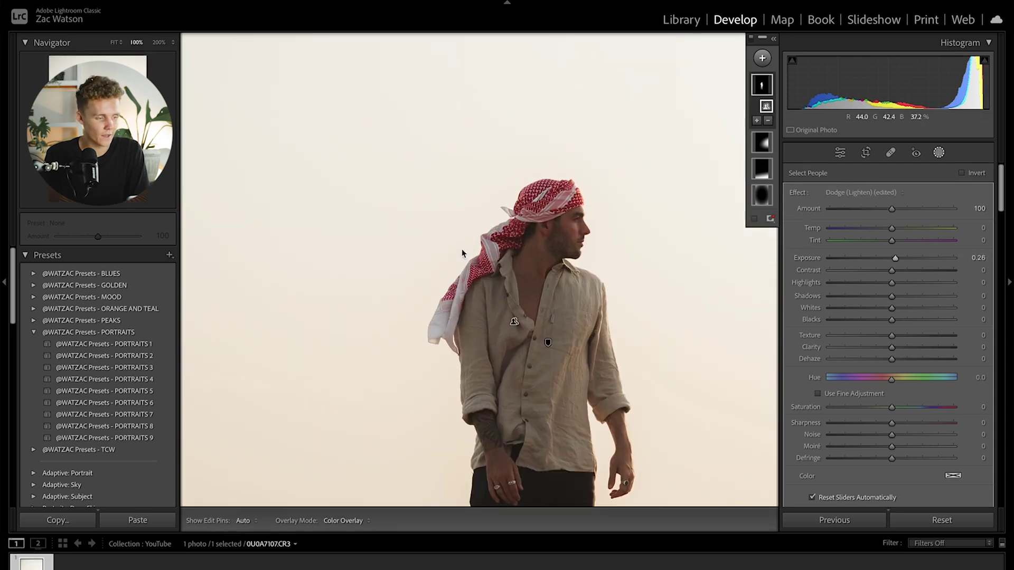
{"action": "left_click_drag", "start_coordinate": [500, 188], "coordinate": [595, 199]}
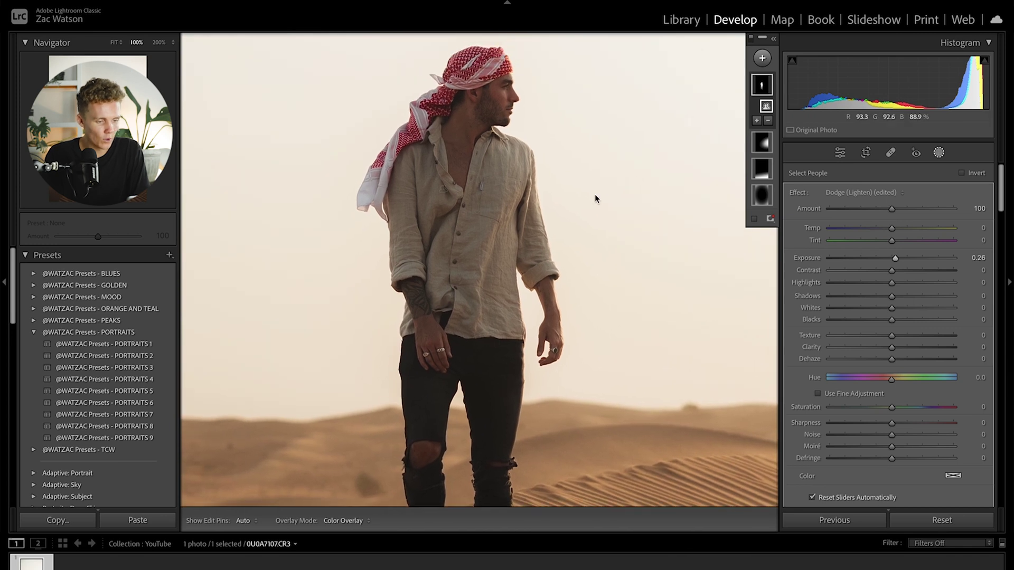
- Give the person mask Contrast 7 and Blacks −3, undoing a test exposure boost
{"action": "left_click_drag", "start_coordinate": [892, 271], "coordinate": [897, 274]}
{"action": "left_click_drag", "start_coordinate": [892, 320], "coordinate": [890, 324]}
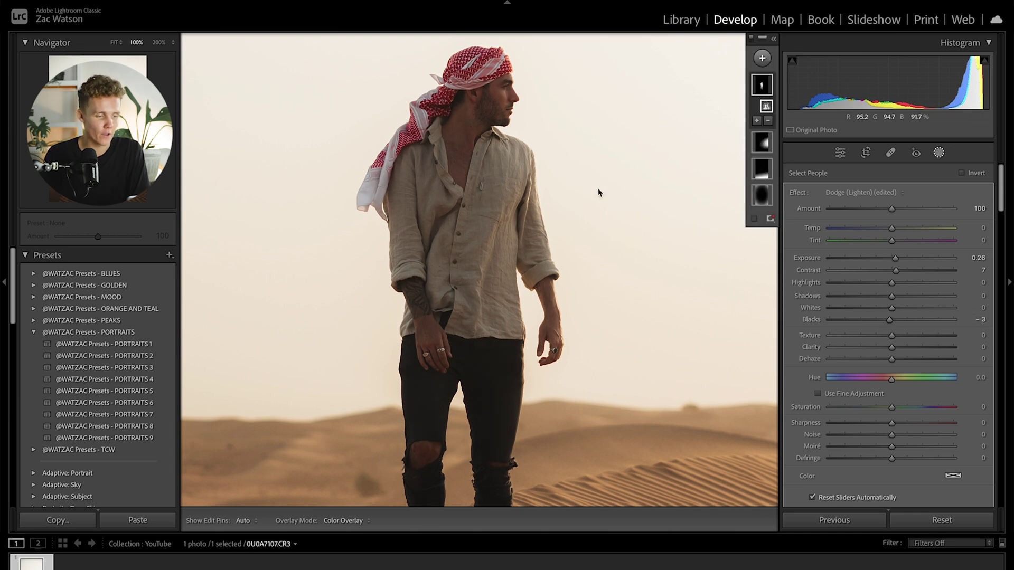
{"action": "key", "text": "z"}
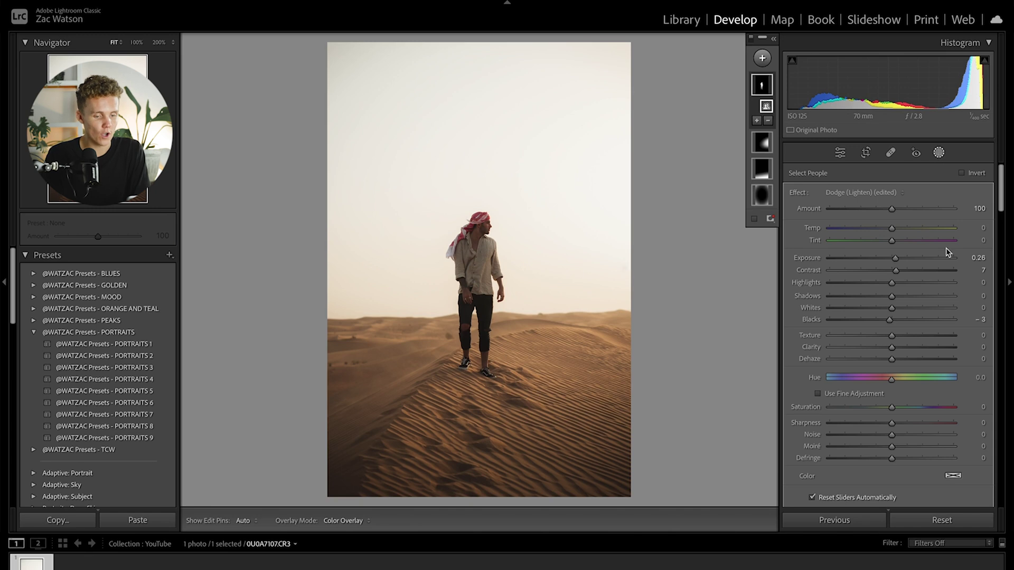
{"action": "mouse_move", "coordinate": [895, 258]}
{"action": "left_mouse_down"}
{"action": "mouse_move", "coordinate": [960, 270]}
{"action": "mouse_move", "coordinate": [908, 268]}
{"action": "left_mouse_up"}
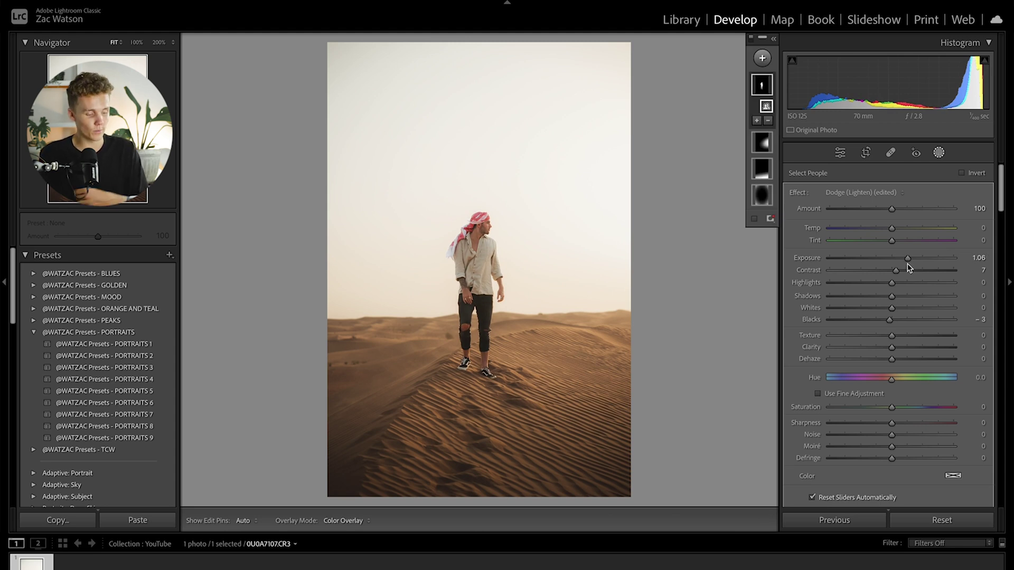
{"action": "key", "text": "ctrl+z"}
{"action": "key", "text": "ctrl+z"}
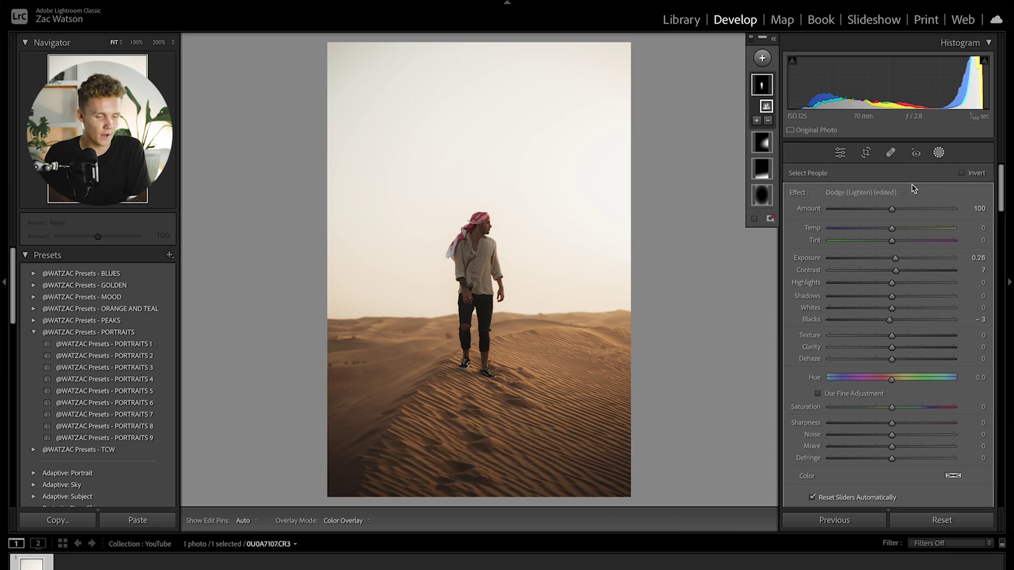
{"action": "left_click", "coordinate": [937, 157]}
{"action": "key", "text": "backslash"}
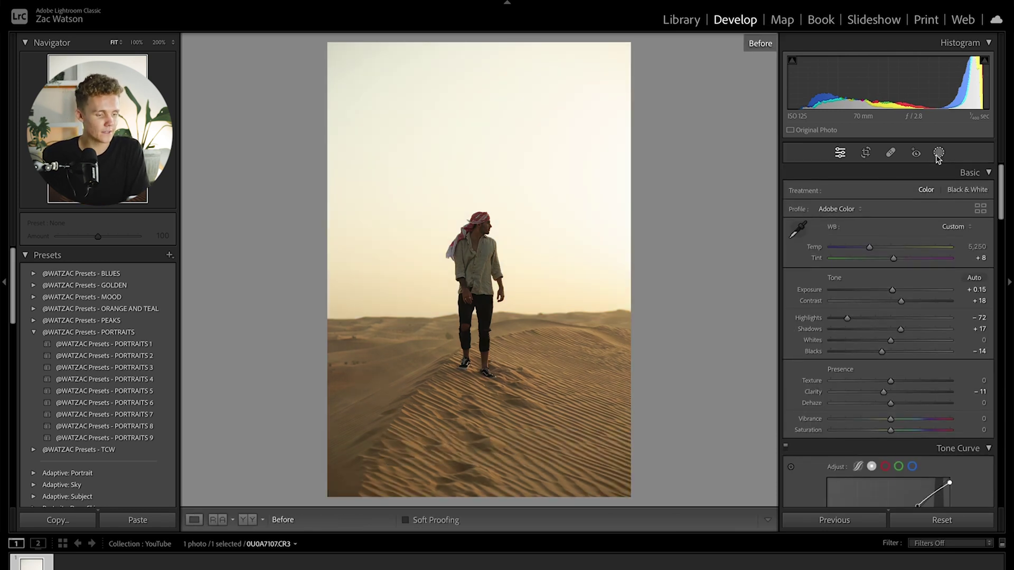
- Draw a large inverted radial gradient around the man and switch to a Subtract brush
{"action": "key", "text": "backslash"}
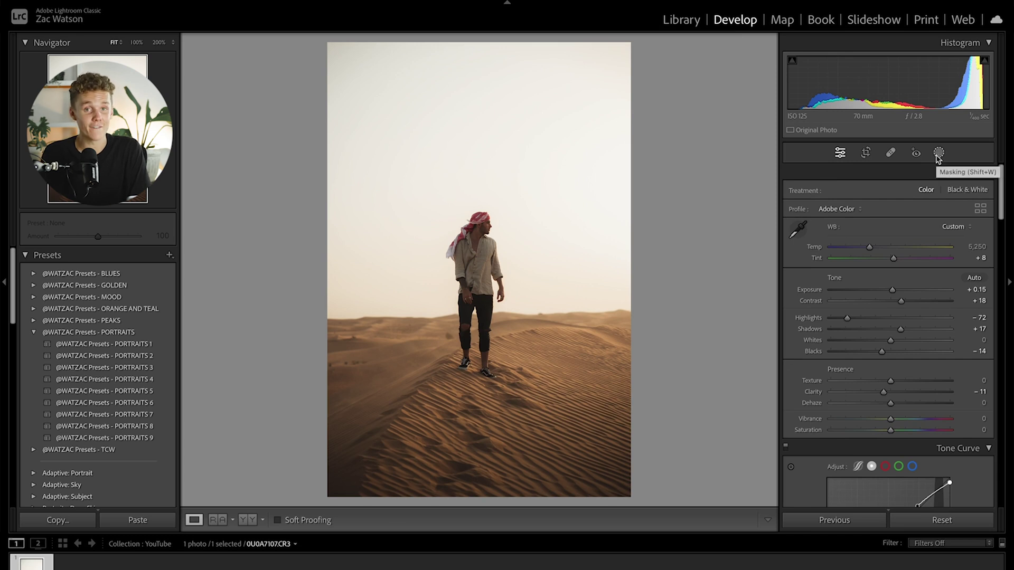
{"action": "left_click", "coordinate": [938, 154]}
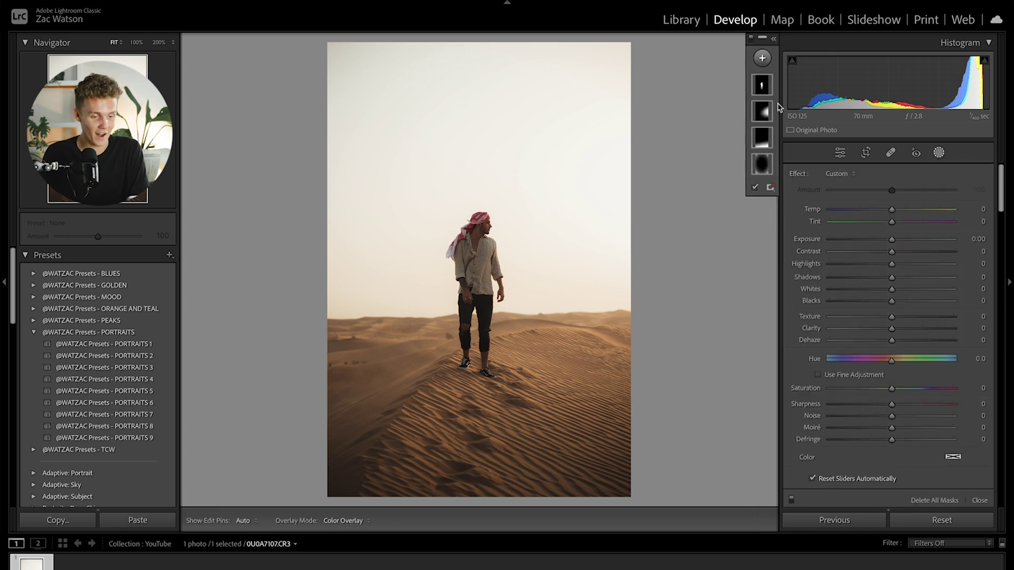
{"action": "left_click", "coordinate": [763, 60]}
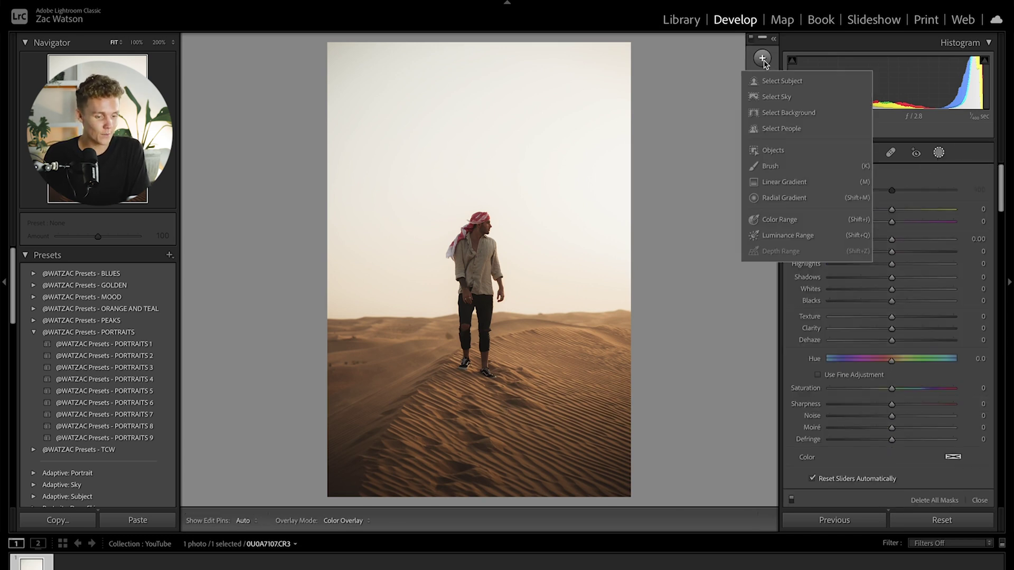
{"action": "left_click", "coordinate": [780, 204]}
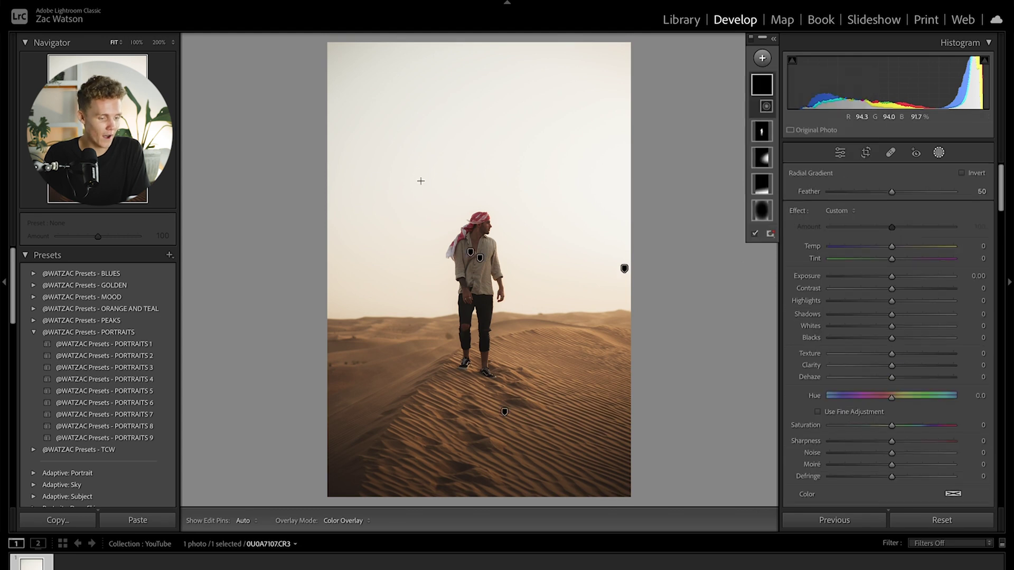
{"action": "left_click_drag", "start_coordinate": [417, 176], "coordinate": [672, 466]}
{"action": "left_click_drag", "start_coordinate": [415, 170], "coordinate": [509, 340]}
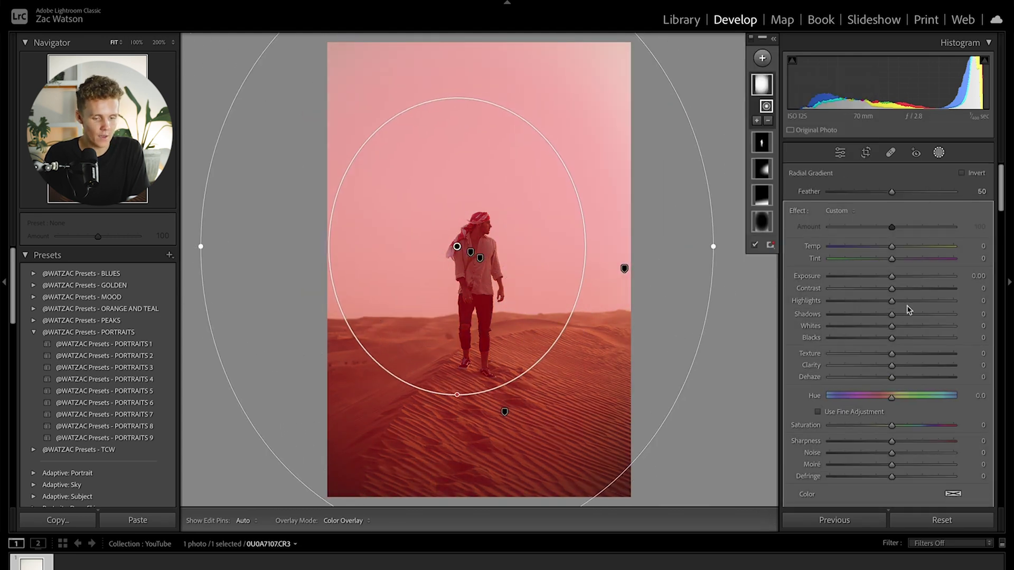
{"action": "left_click", "coordinate": [975, 174]}
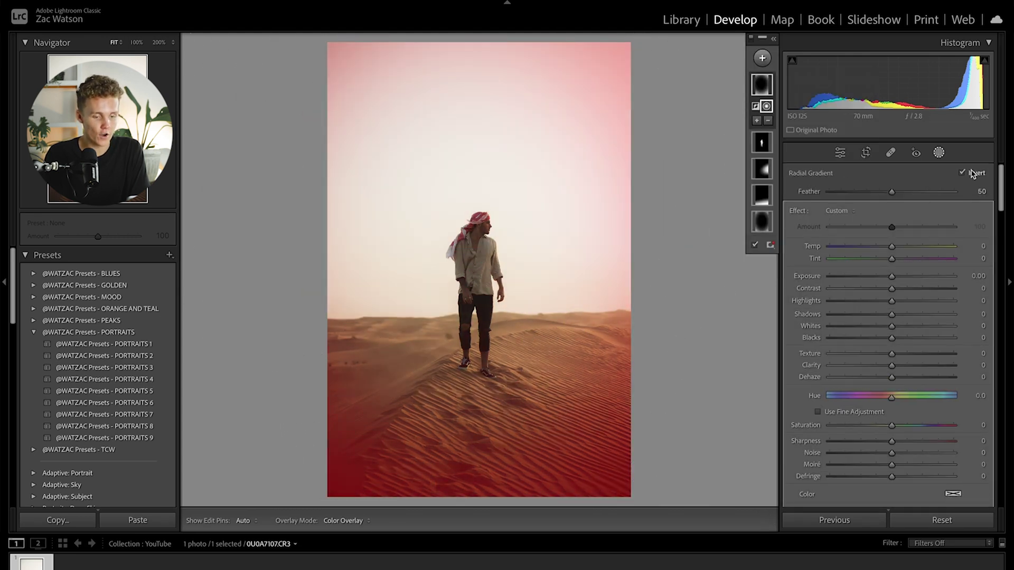
{"action": "left_click", "coordinate": [768, 123]}
{"action": "left_click", "coordinate": [774, 234]}
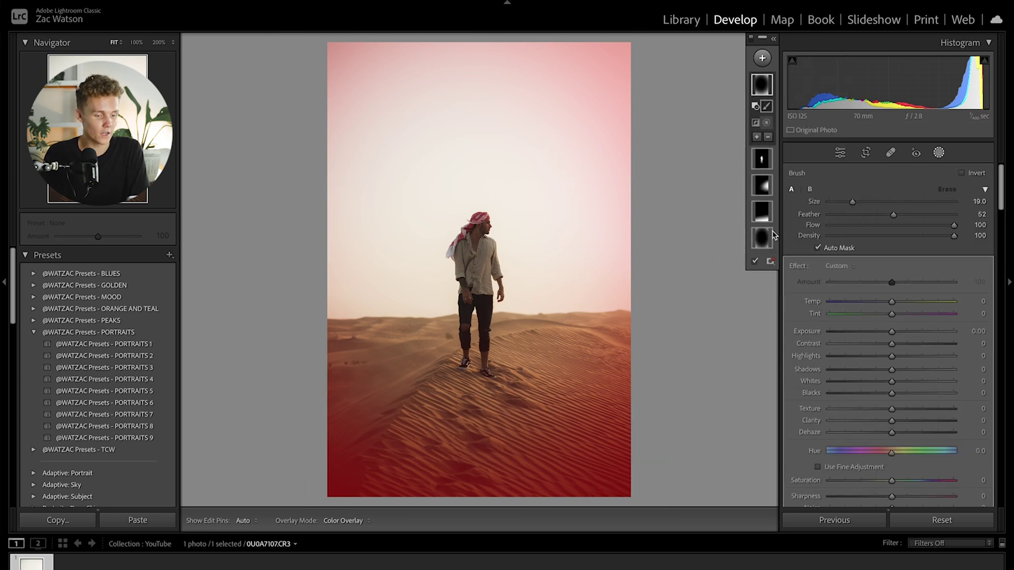
- Brush the sky out of the edge mask with Auto Mask turned off
{"action": "mouse_move", "coordinate": [569, 200]}
{"action": "left_mouse_down"}
{"action": "mouse_move", "coordinate": [619, 125]}
{"action": "mouse_move", "coordinate": [633, 78]}
{"action": "mouse_move", "coordinate": [570, 54]}
{"action": "mouse_move", "coordinate": [346, 57]}
{"action": "mouse_move", "coordinate": [337, 176]}
{"action": "mouse_move", "coordinate": [315, 187]}
{"action": "mouse_move", "coordinate": [341, 248]}
{"action": "mouse_move", "coordinate": [326, 276]}
{"action": "mouse_move", "coordinate": [673, 229]}
{"action": "mouse_move", "coordinate": [581, 275]}
{"action": "left_mouse_up"}
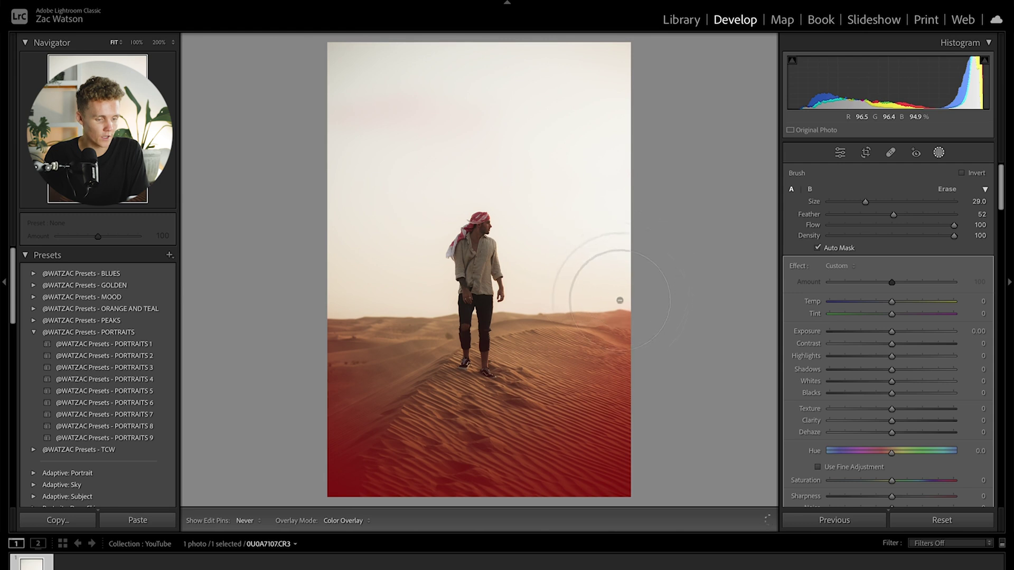
{"action": "mouse_move", "coordinate": [624, 305]}
{"action": "left_mouse_down"}
{"action": "mouse_move", "coordinate": [578, 286]}
{"action": "mouse_move", "coordinate": [608, 294]}
{"action": "left_mouse_up"}
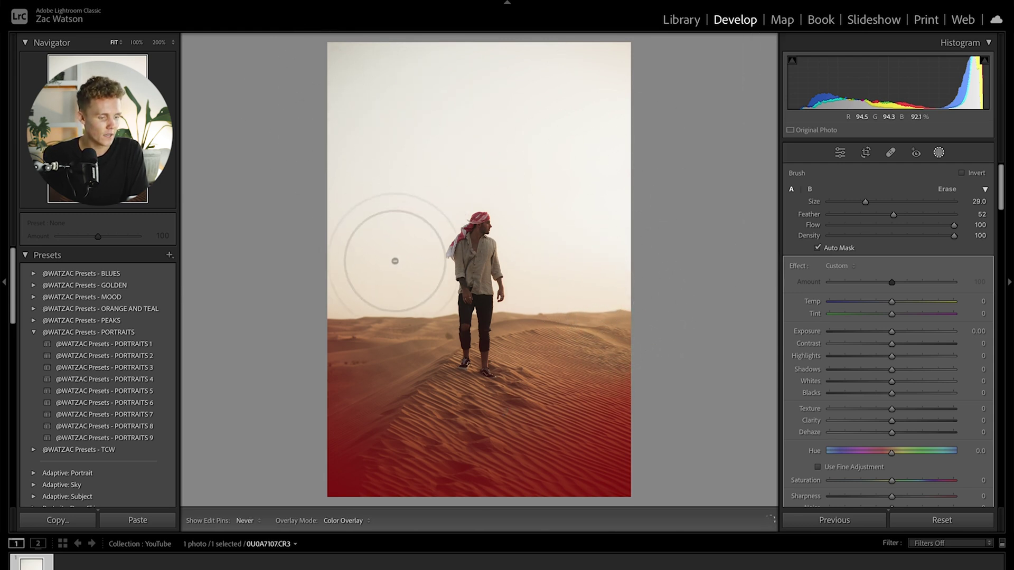
{"action": "key", "text": "h"}
{"action": "left_click", "coordinate": [818, 248]}
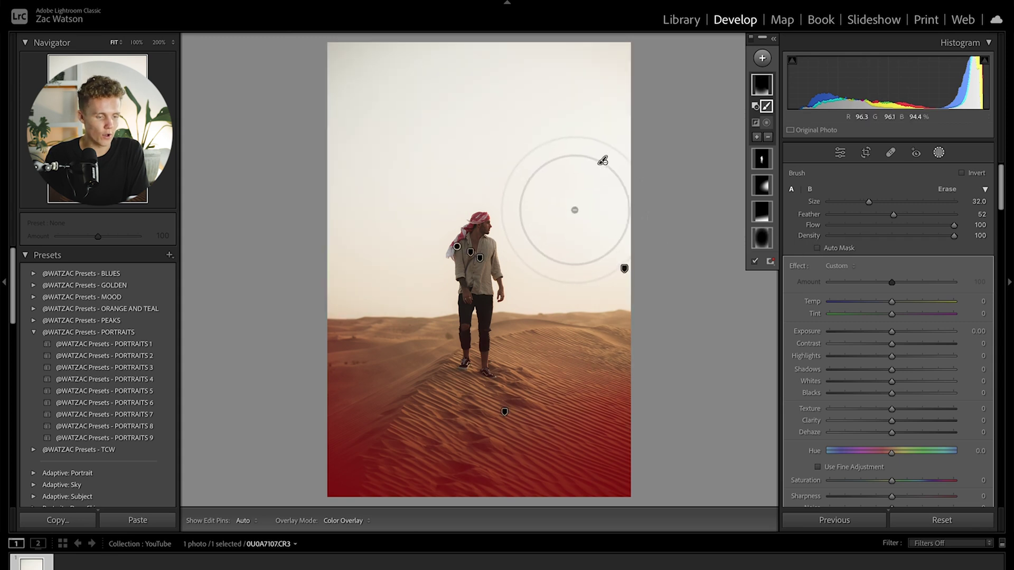
{"action": "key", "text": "h"}
{"action": "scroll", "coordinate": [628, 165], "scroll_direction": "up", "scroll_amount": 4}
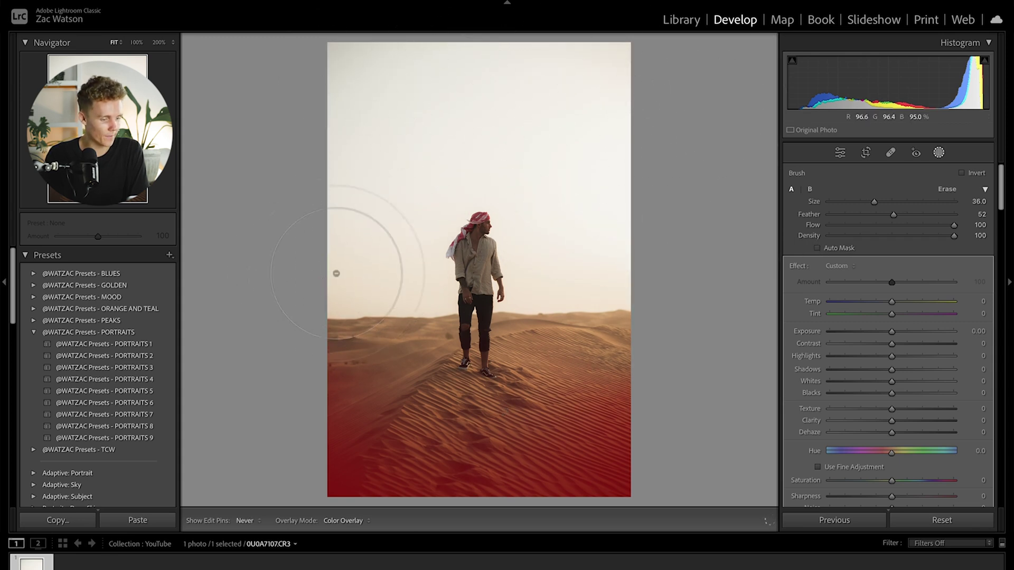
{"action": "key", "text": "h"}
- Set the edge mask to Shadows −12 and Texture 12, then inspect the photo zoomed in
{"action": "left_click_drag", "start_coordinate": [892, 367], "coordinate": [882, 373]}
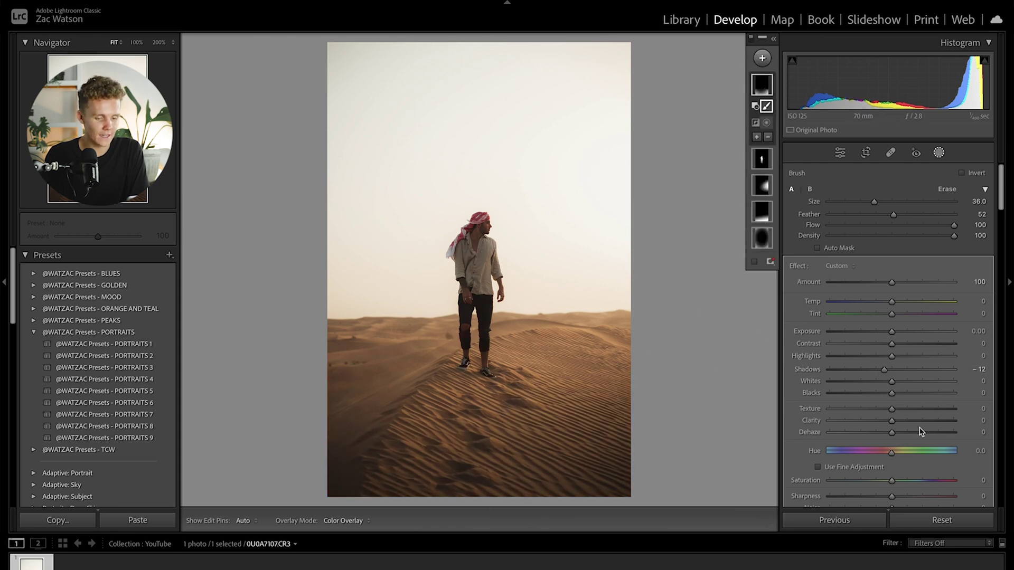
{"action": "left_click_drag", "start_coordinate": [893, 418], "coordinate": [903, 416]}
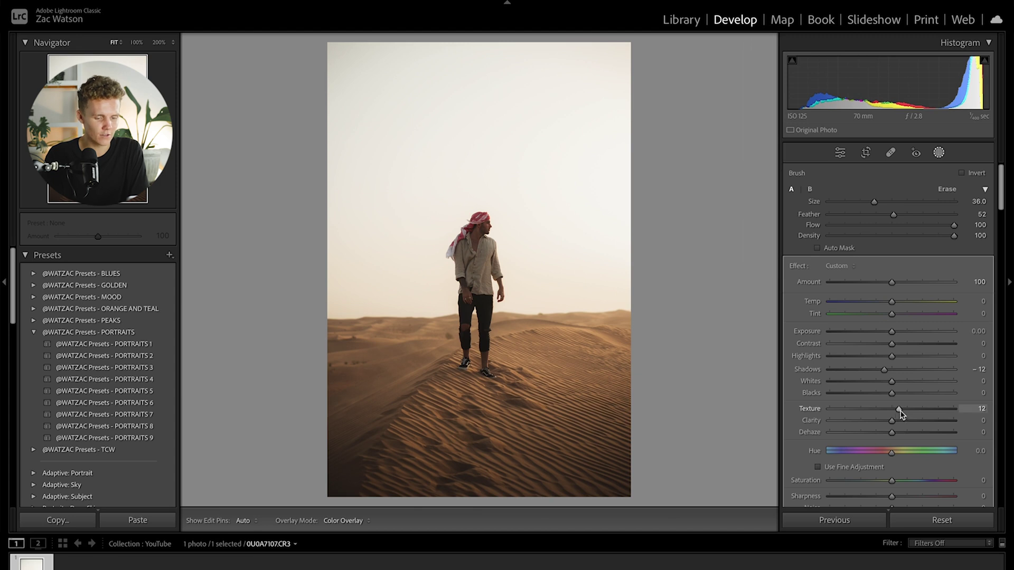
{"action": "key", "text": "shift+w"}
{"action": "left_click_drag", "start_coordinate": [561, 450], "coordinate": [582, 314]}
{"action": "left_click_drag", "start_coordinate": [624, 180], "coordinate": [574, 452]}
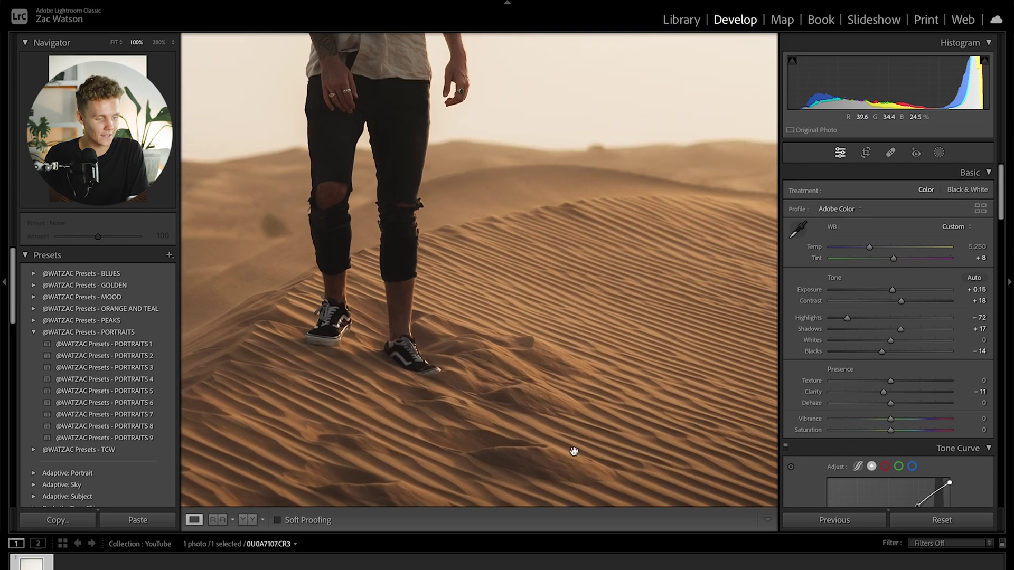
{"action": "left_click_drag", "start_coordinate": [653, 368], "coordinate": [580, 424]}
{"action": "left_click", "coordinate": [563, 308]}
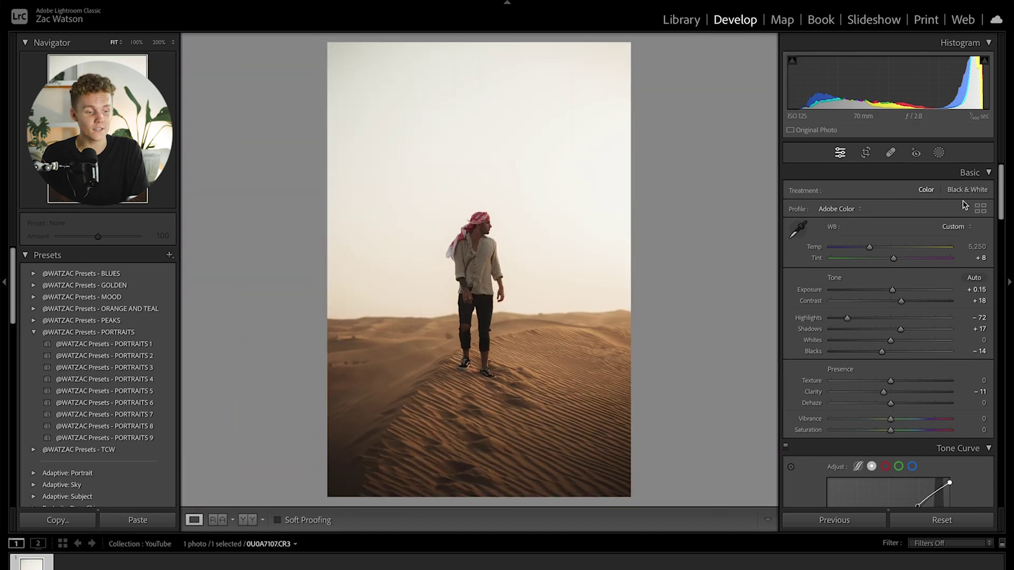
{"action": "left_click", "coordinate": [939, 152]}
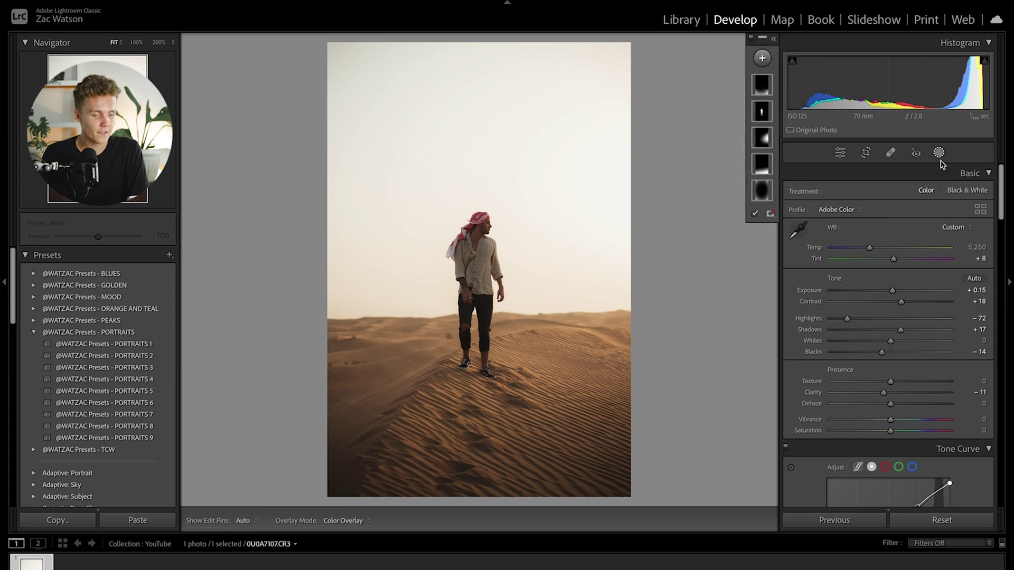
- Drag a linear gradient down from the top over the sky with Temp −9, Exposure 0.10, Saturation −21
{"action": "left_click", "coordinate": [761, 58]}
{"action": "left_click", "coordinate": [784, 181]}
{"action": "left_click_drag", "start_coordinate": [478, 45], "coordinate": [479, 197]}
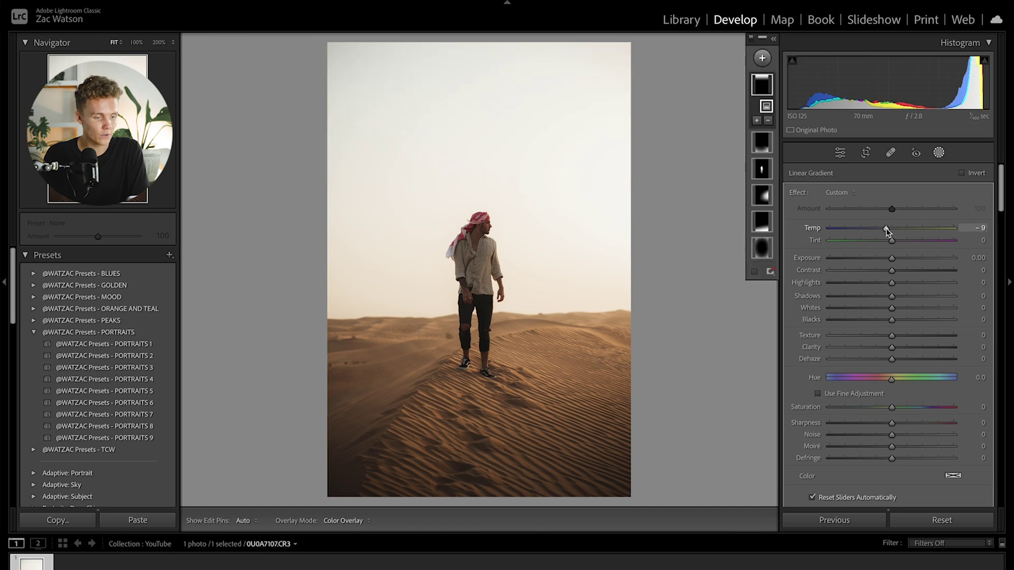
{"action": "left_click_drag", "start_coordinate": [892, 408], "coordinate": [879, 407]}
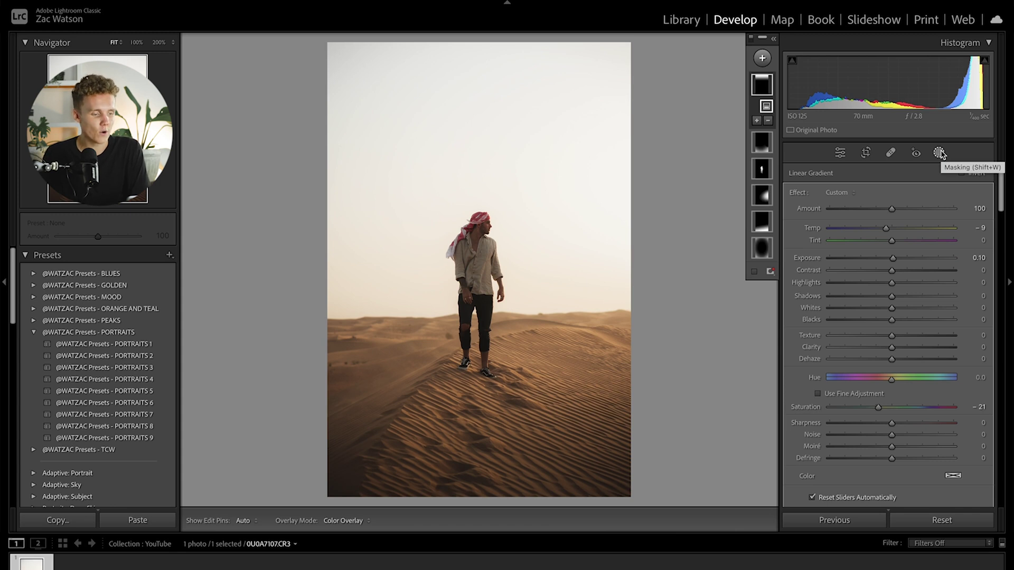
{"action": "left_click", "coordinate": [762, 58]}
- Add a Select Sky mask with Exposure 0.16, Temp −2 and Saturation −9, then check before/after
{"action": "left_click", "coordinate": [776, 96]}
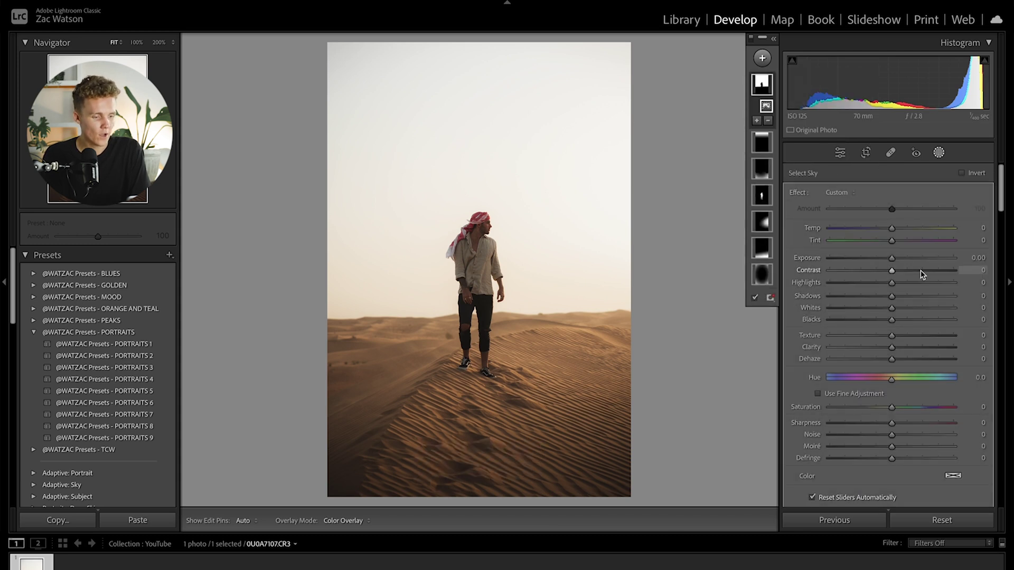
{"action": "left_click_drag", "start_coordinate": [897, 261], "coordinate": [890, 229]}
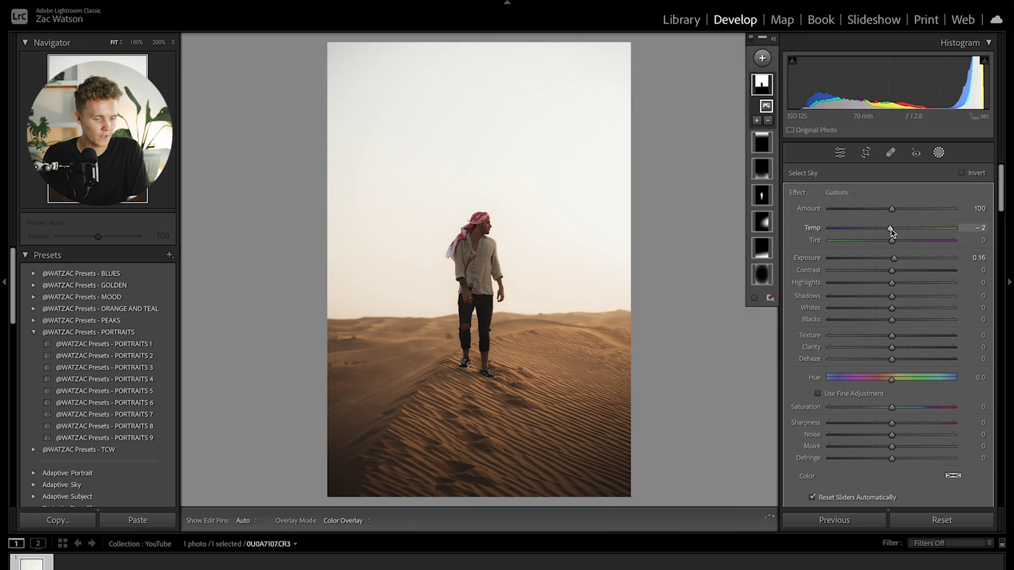
{"action": "mouse_move", "coordinate": [891, 407]}
{"action": "left_mouse_down"}
{"action": "mouse_move", "coordinate": [876, 410]}
{"action": "mouse_move", "coordinate": [886, 410]}
{"action": "left_mouse_up"}
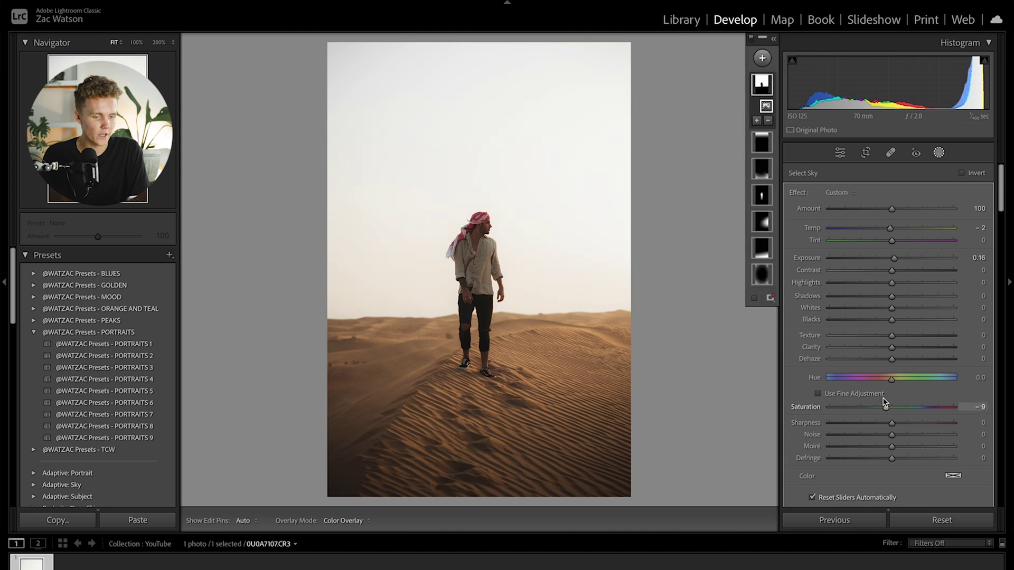
{"action": "left_click", "coordinate": [940, 152]}
{"action": "key", "text": "backslash"}
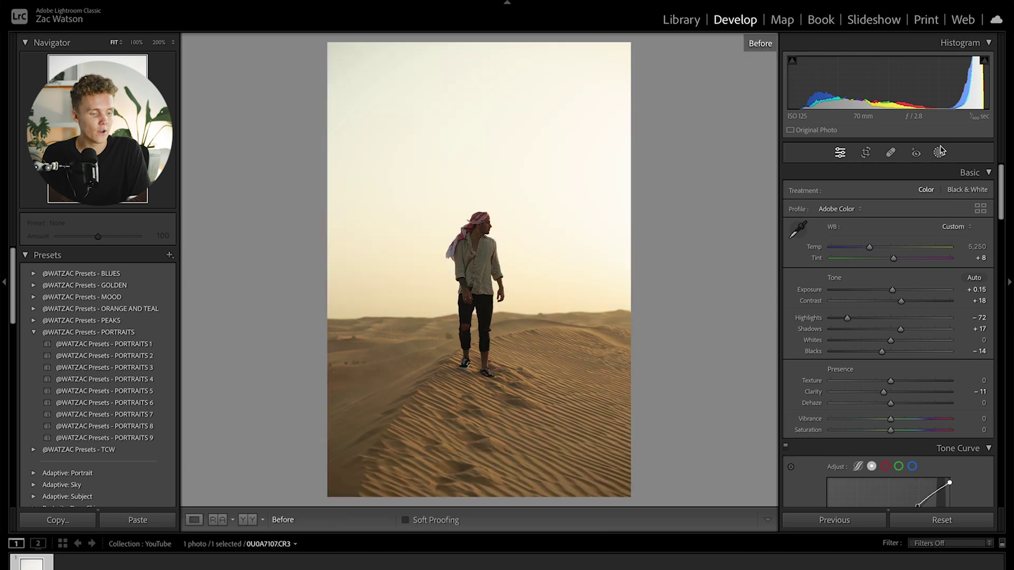
{"action": "key", "text": "backslash"}
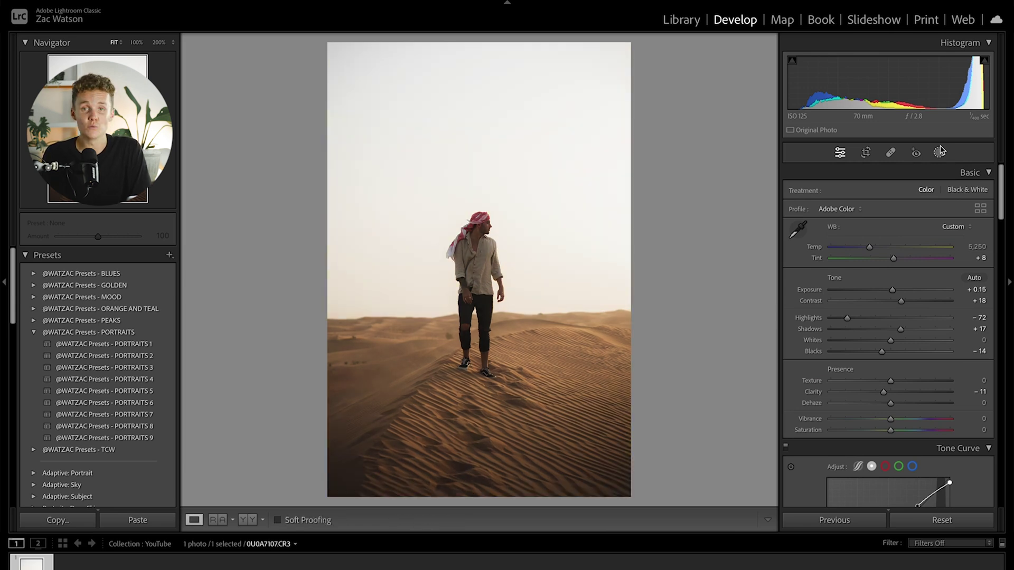